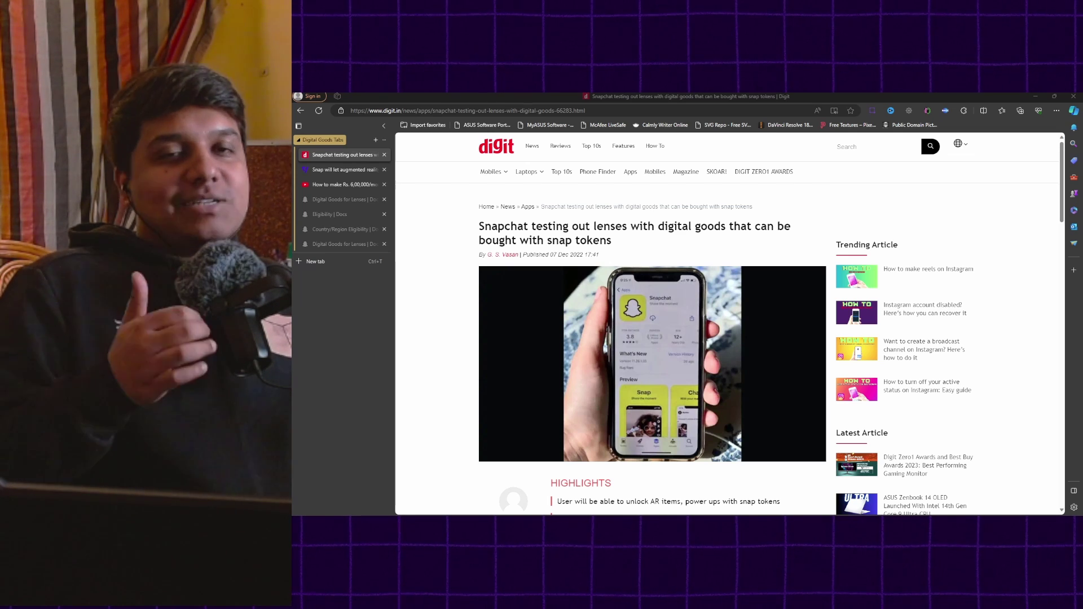
Step: Read the Digit article, highlighting its token pricing sentence, then move to The Verge article
scroll(727, 325, down, 6)
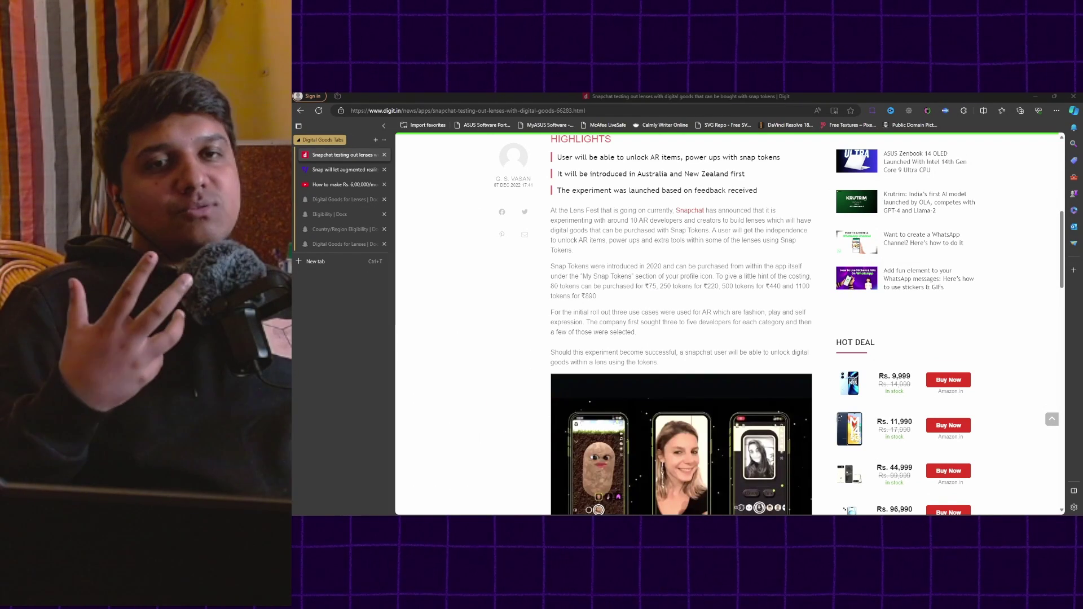
scroll(677, 322, down, 2)
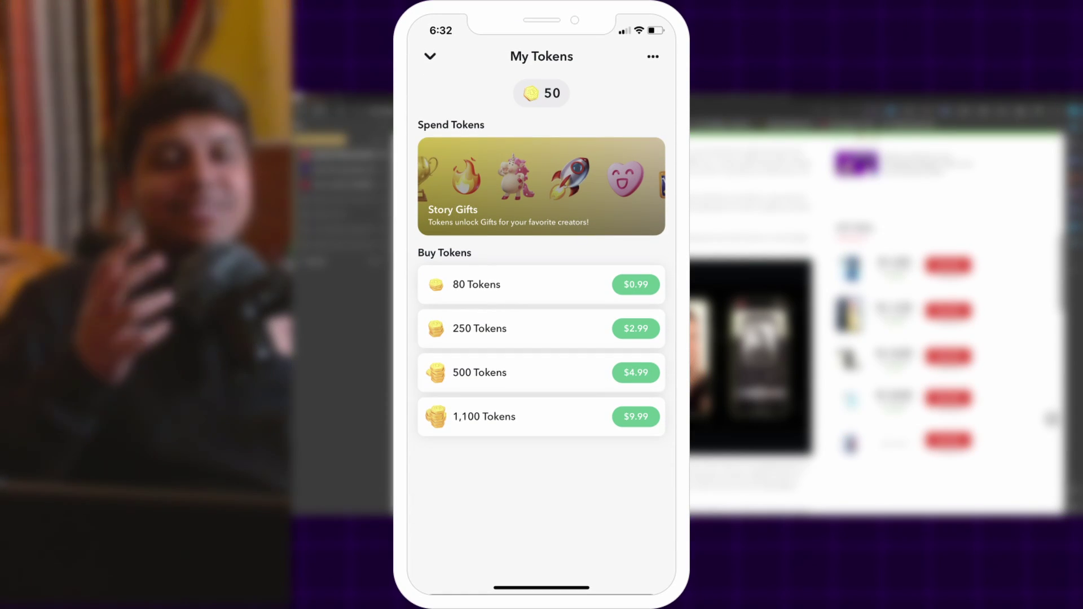
drag(716, 162, 656, 171)
click(695, 176)
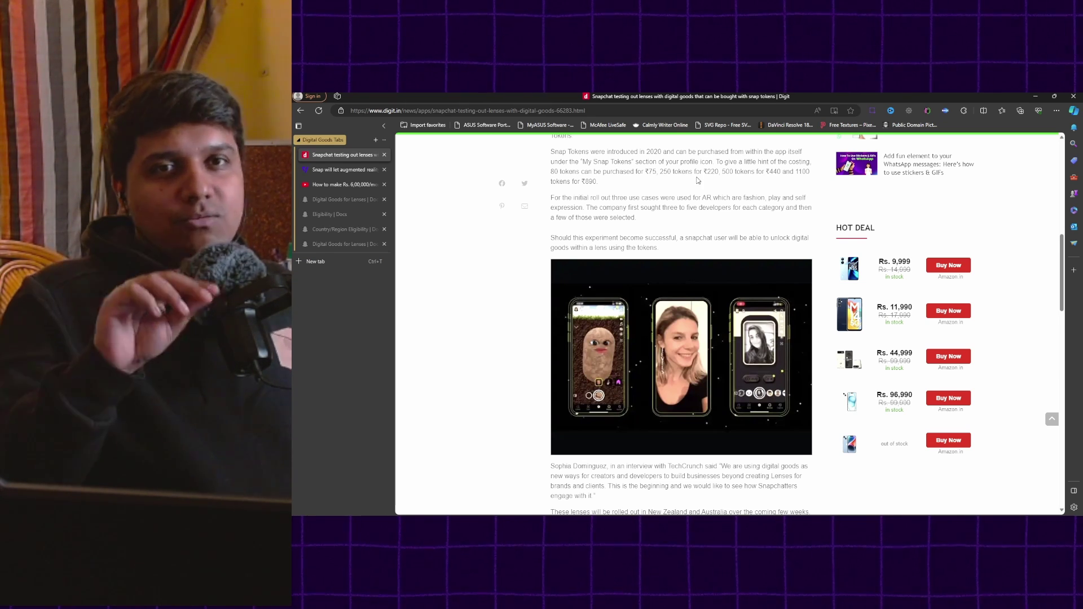
key(ctrl+Tab)
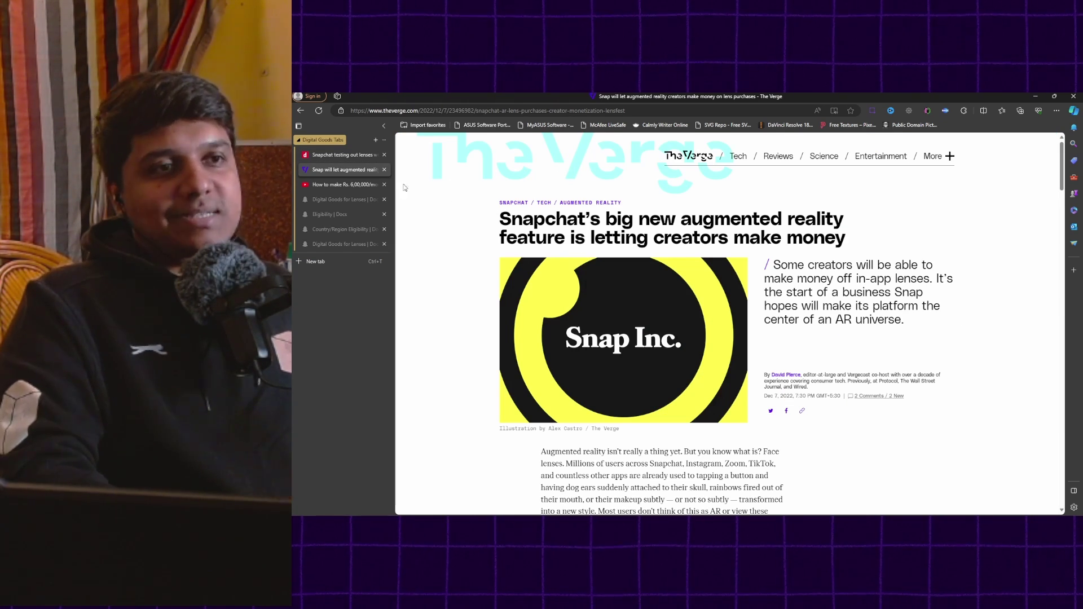
Step: Pass the YouTube video and scroll the Digital Goods for Lenses docs to Types
click(372, 184)
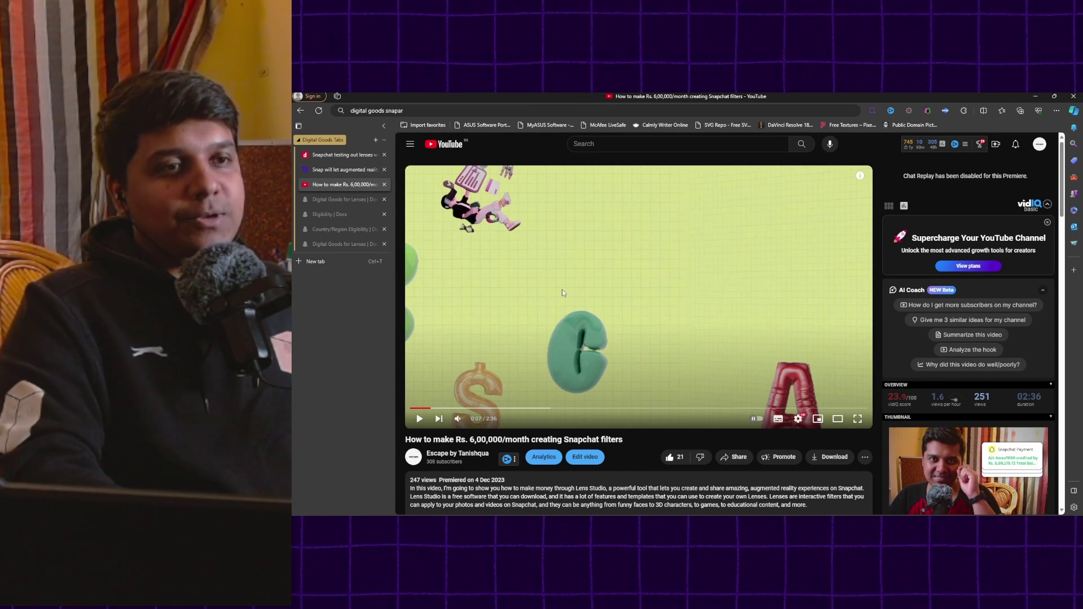
key(ctrl+Tab)
scroll(654, 260, down, 3)
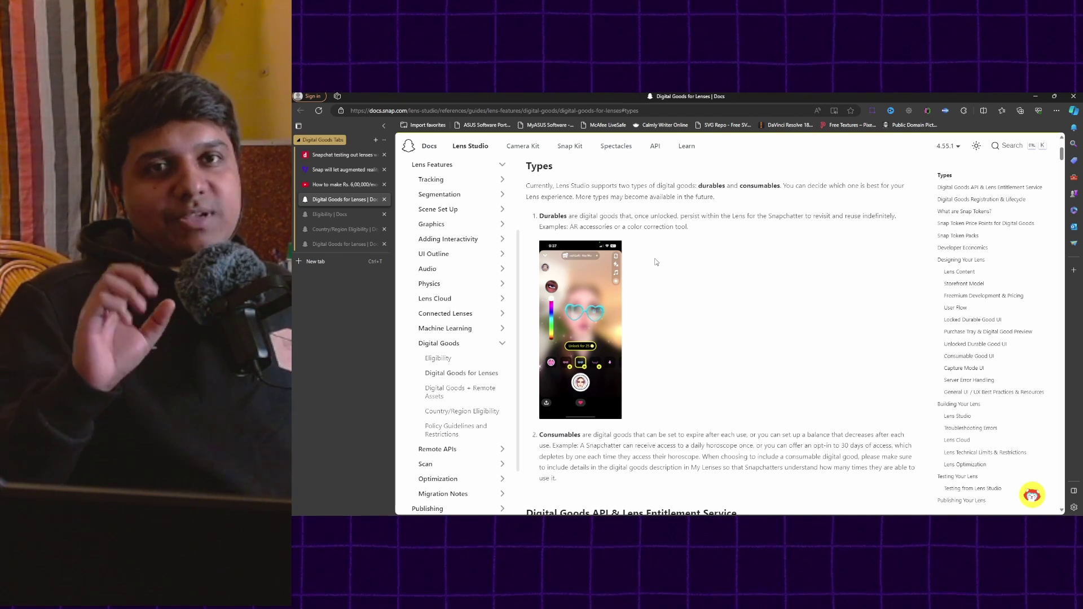
Step: Scroll the Digital Goods docs to review the token price points table
scroll(668, 269, down, 10)
scroll(679, 277, down, 12)
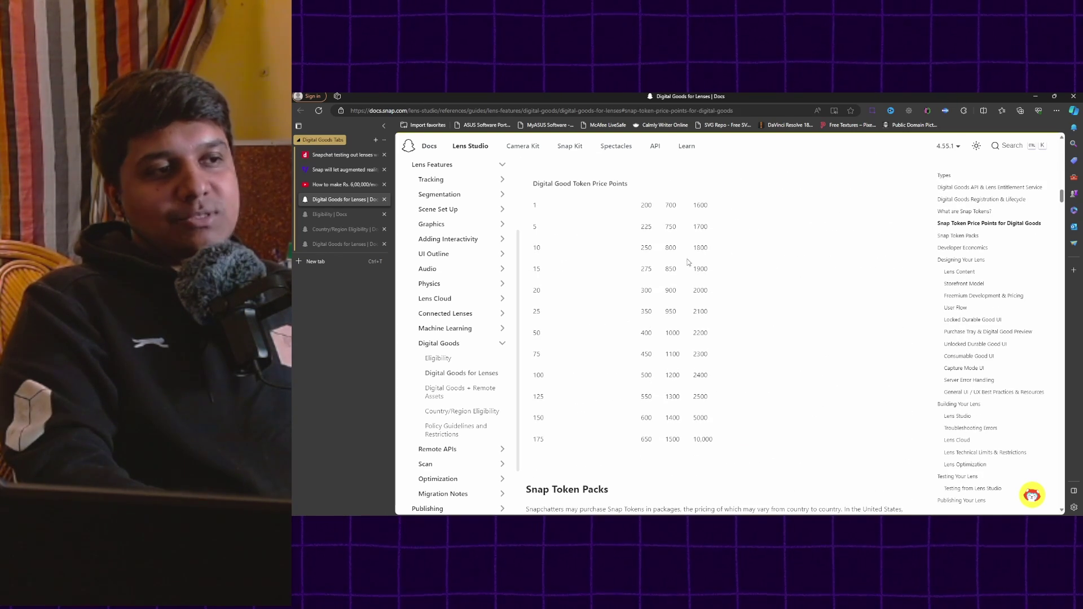
scroll(574, 430, up, 1)
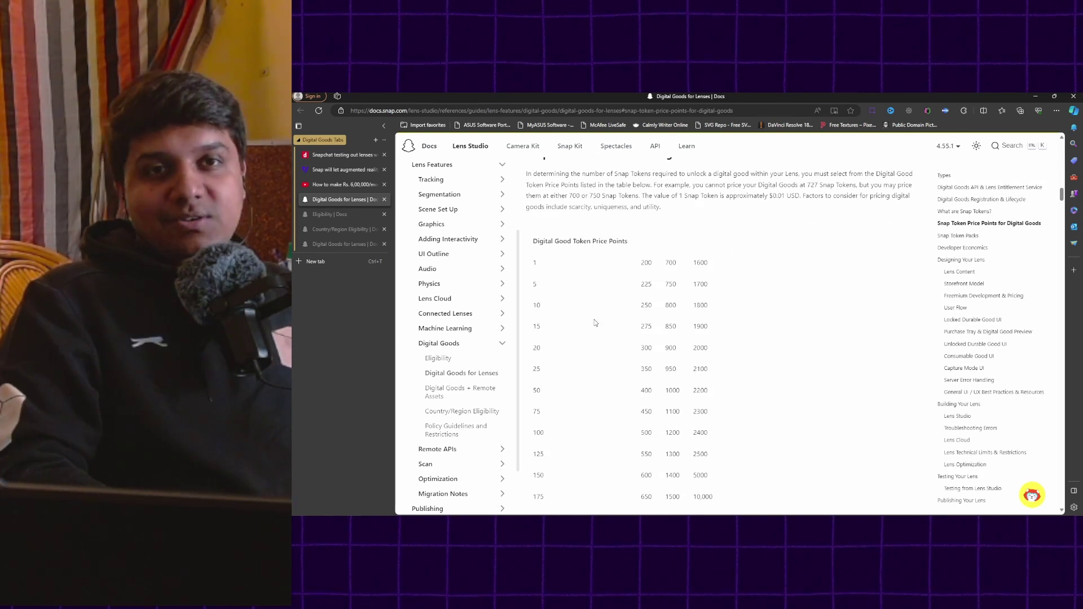
scroll(595, 323, down, 3)
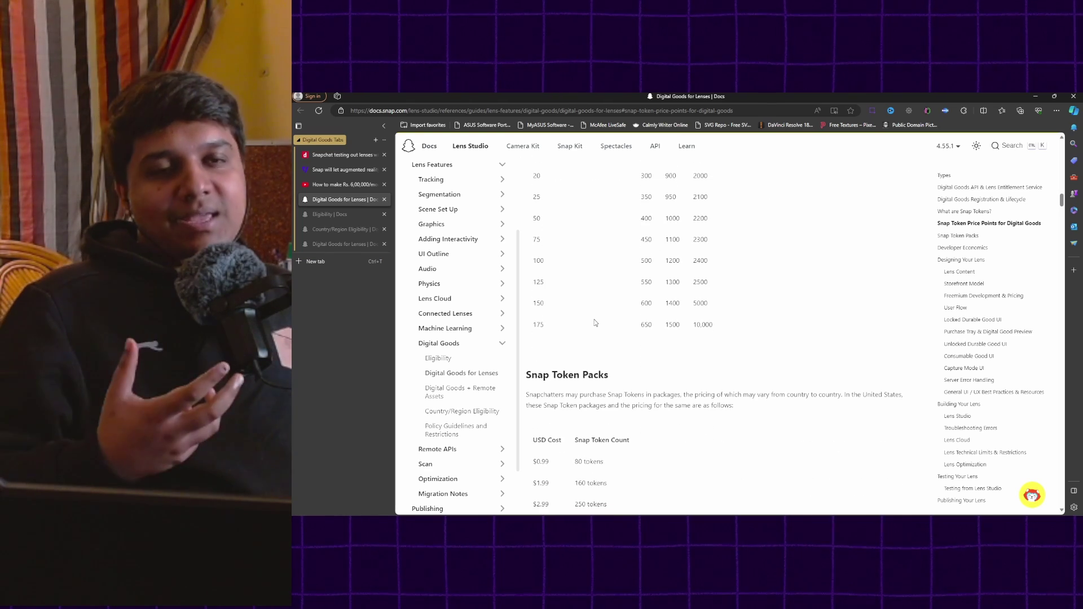
scroll(598, 322, down, 9)
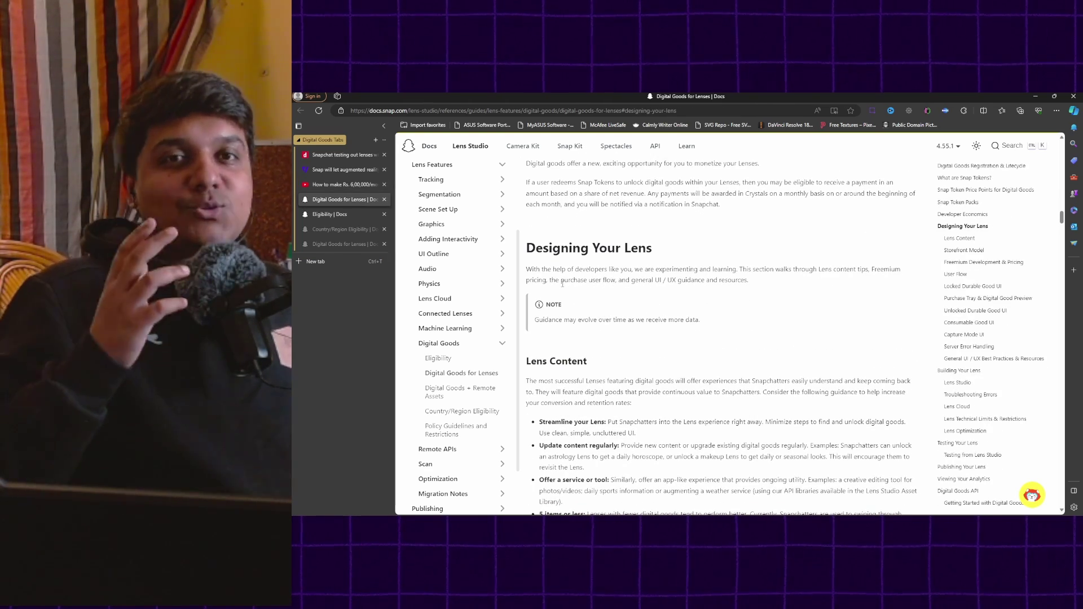
Step: Review the Country/Region eligibility lists, then return to the Eligibility requirements page
click(341, 217)
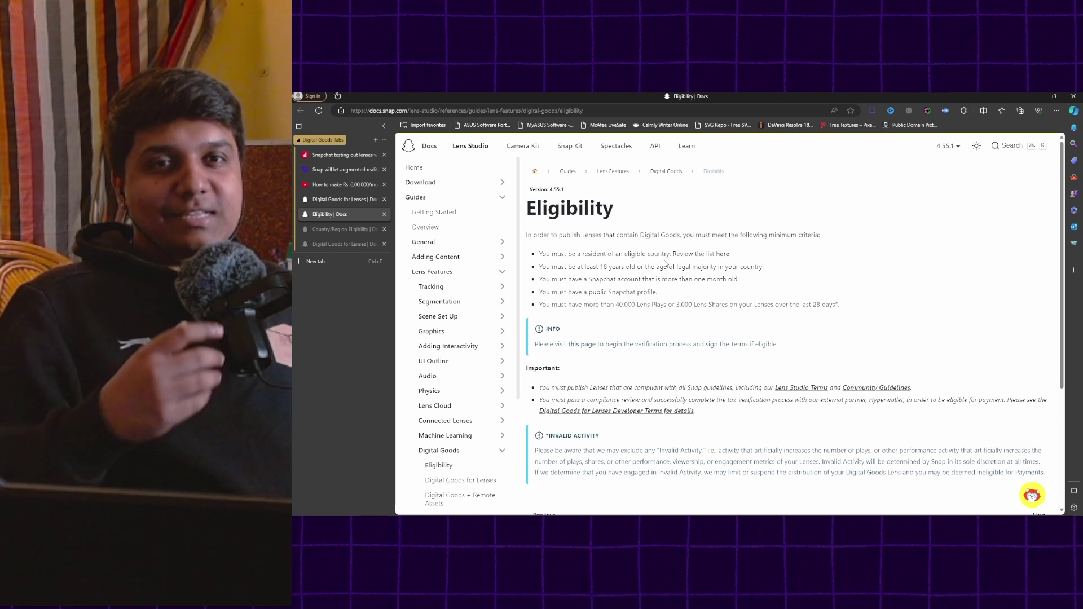
click(354, 231)
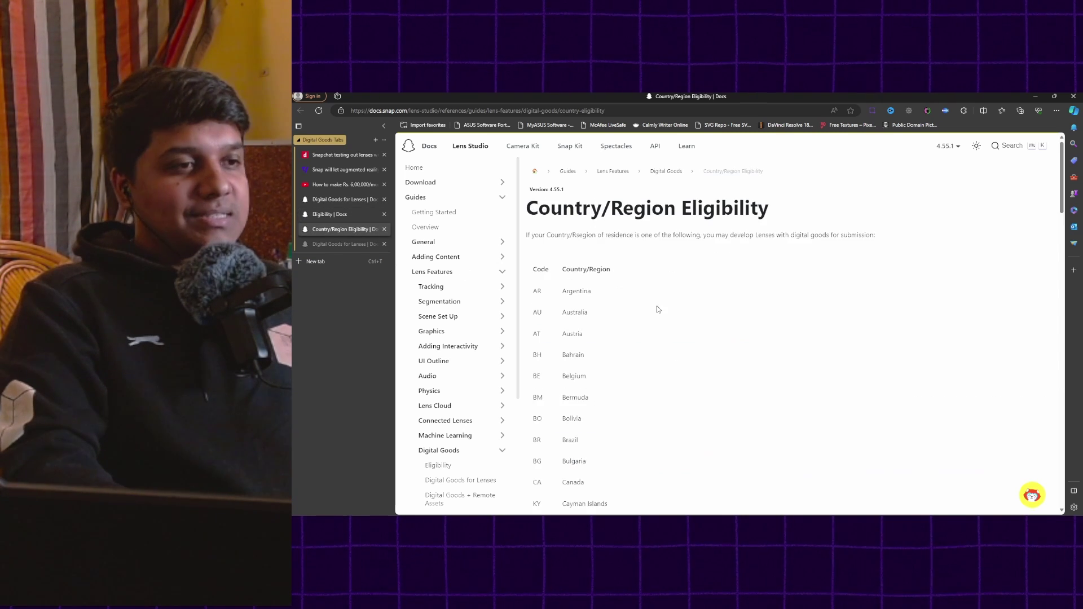
scroll(647, 305, down, 3)
scroll(620, 303, up, 3)
scroll(633, 296, down, 4)
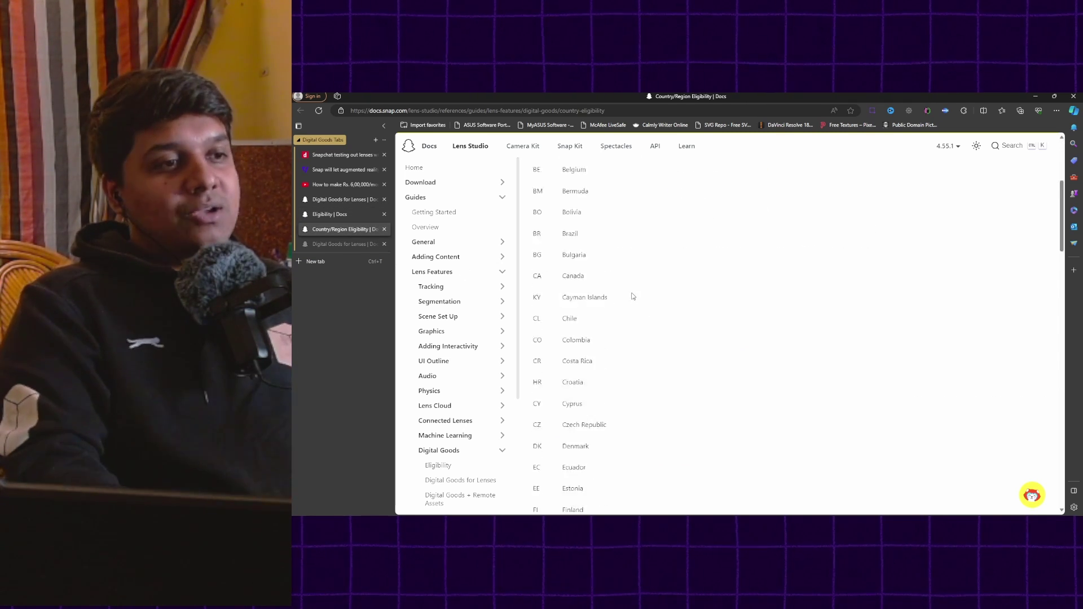
scroll(632, 297, down, 15)
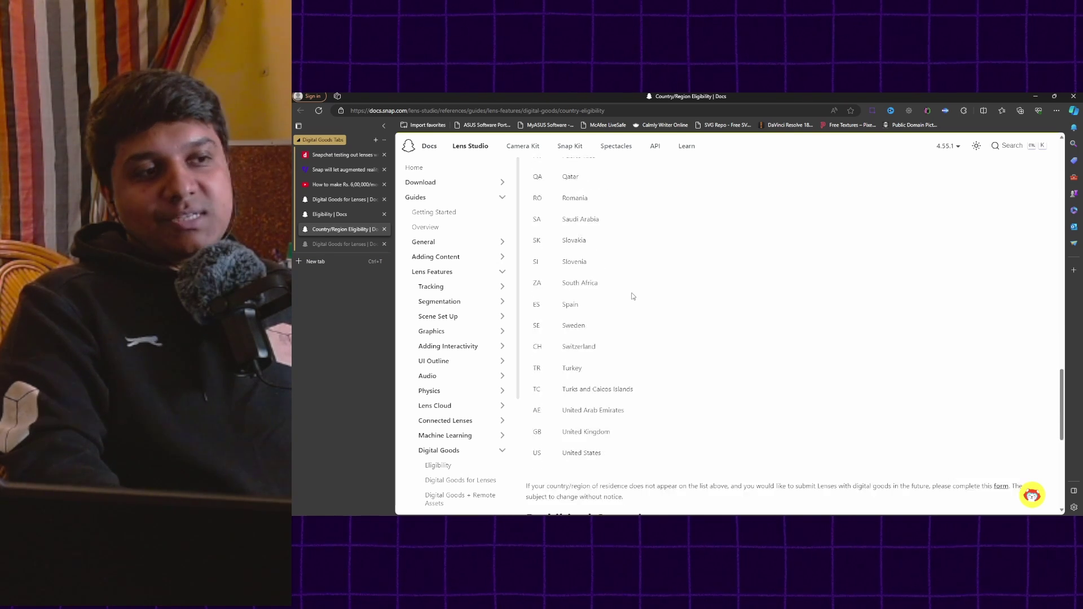
scroll(632, 296, down, 5)
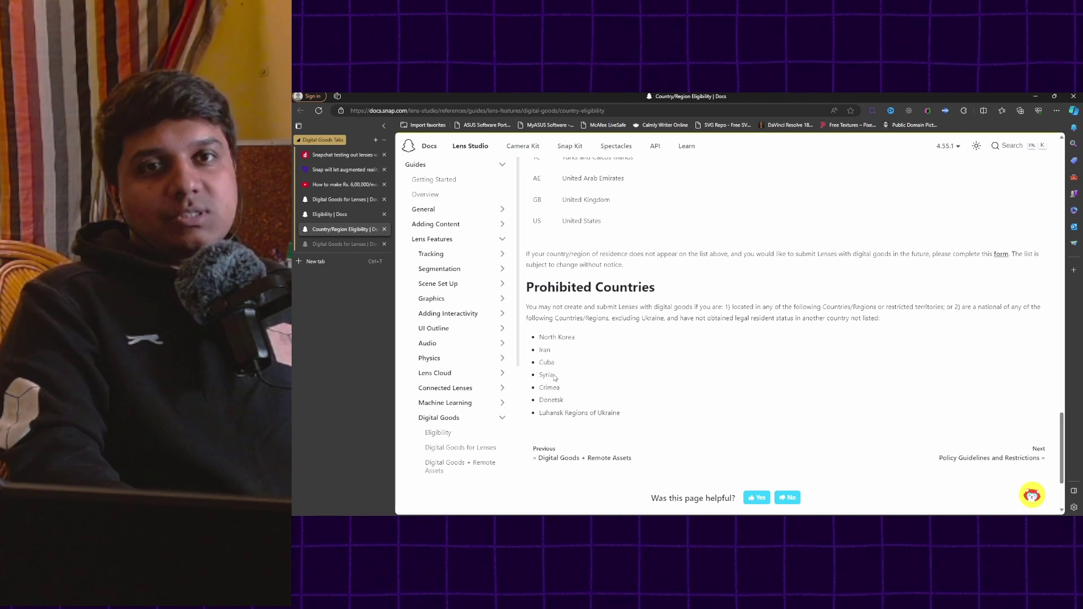
click(333, 214)
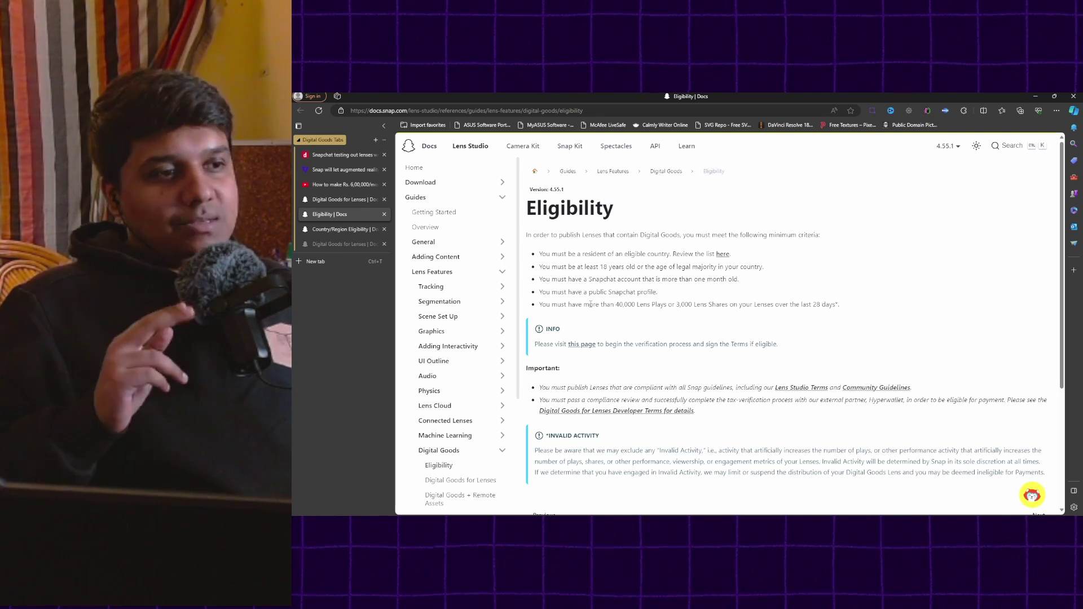
Step: View the My Lenses dashboard's Digital Goods entry before switching to Lens Studio Home
click(347, 229)
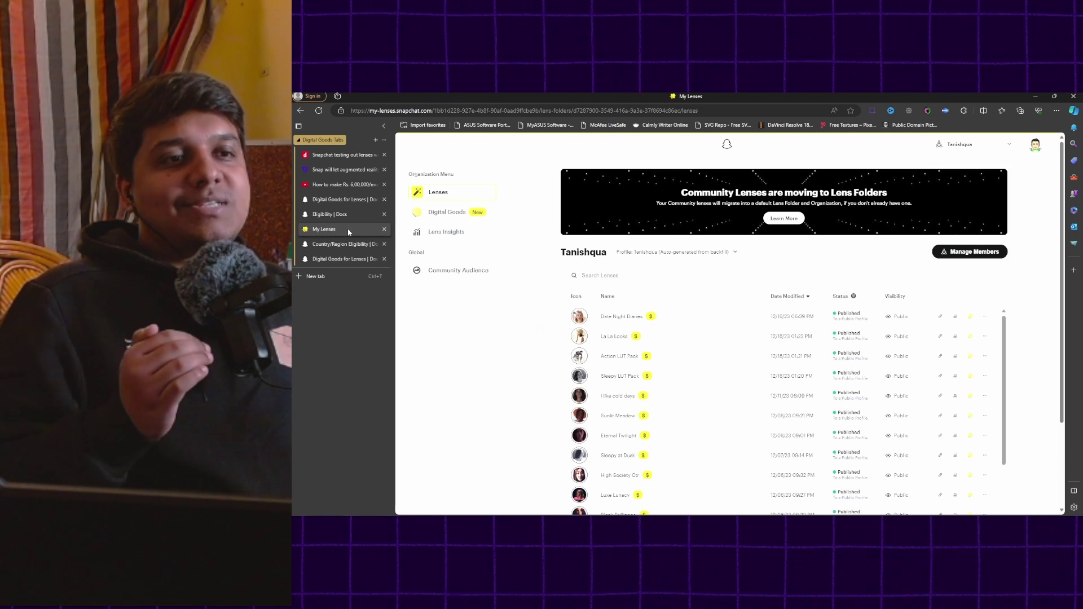
mouse_move(441, 215)
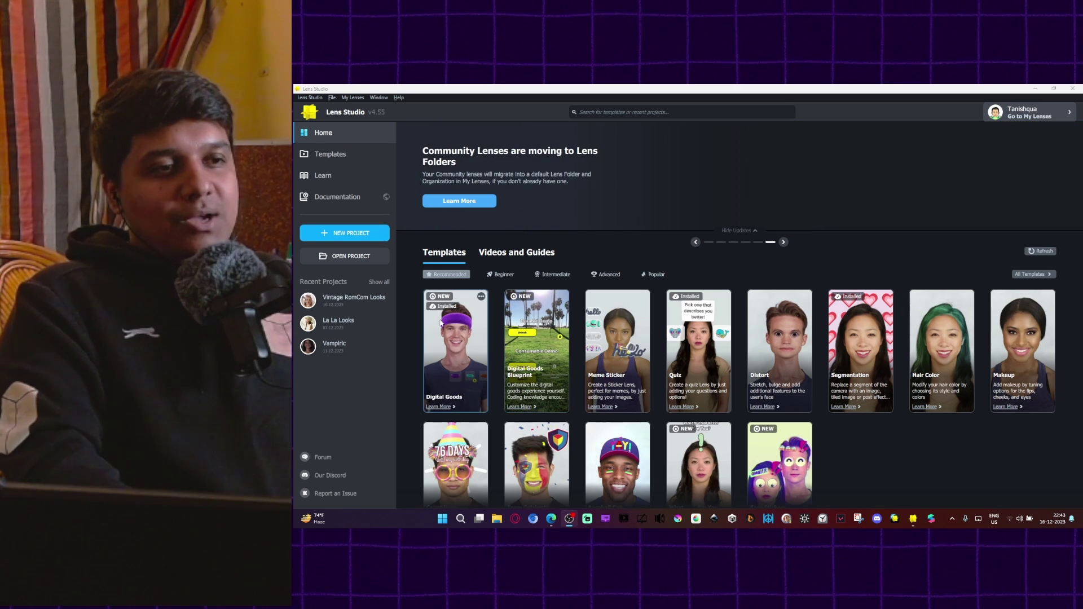
Step: Create a project from the Digital Goods template and enlarge the scene object list
click(431, 337)
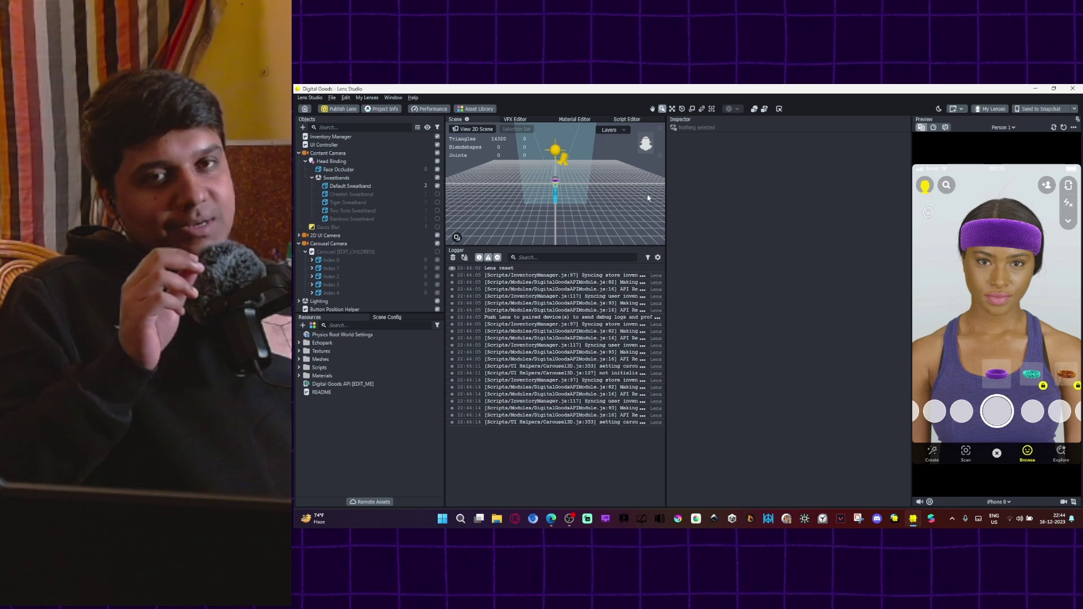
drag(367, 313, 368, 332)
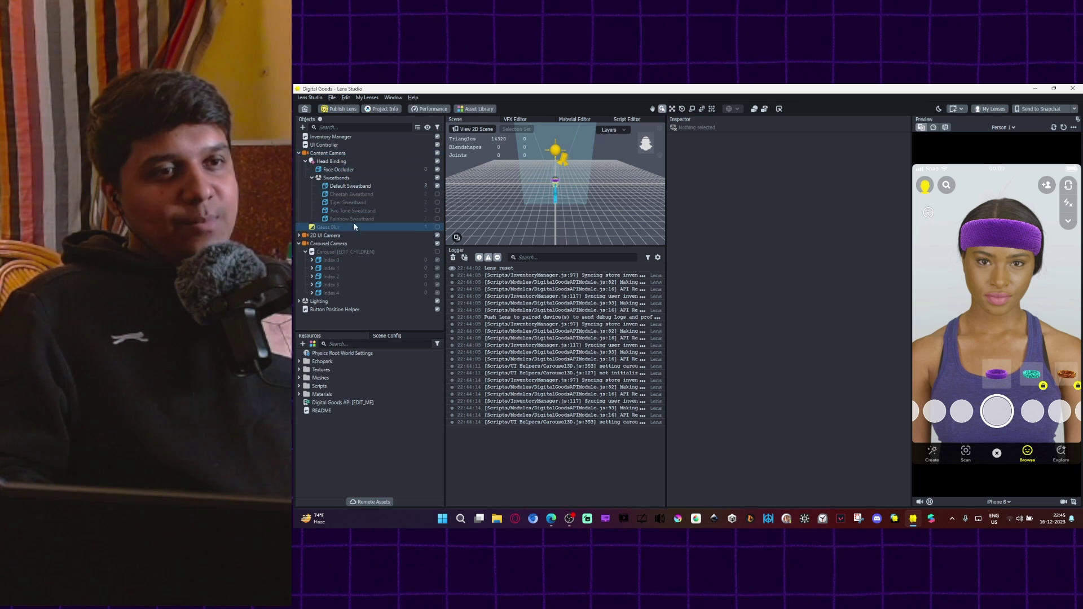
Step: Inspect Content Camera, Head Binding, sweatbands and Carousel Camera, then view the Digital Goods API SKUs
click(319, 154)
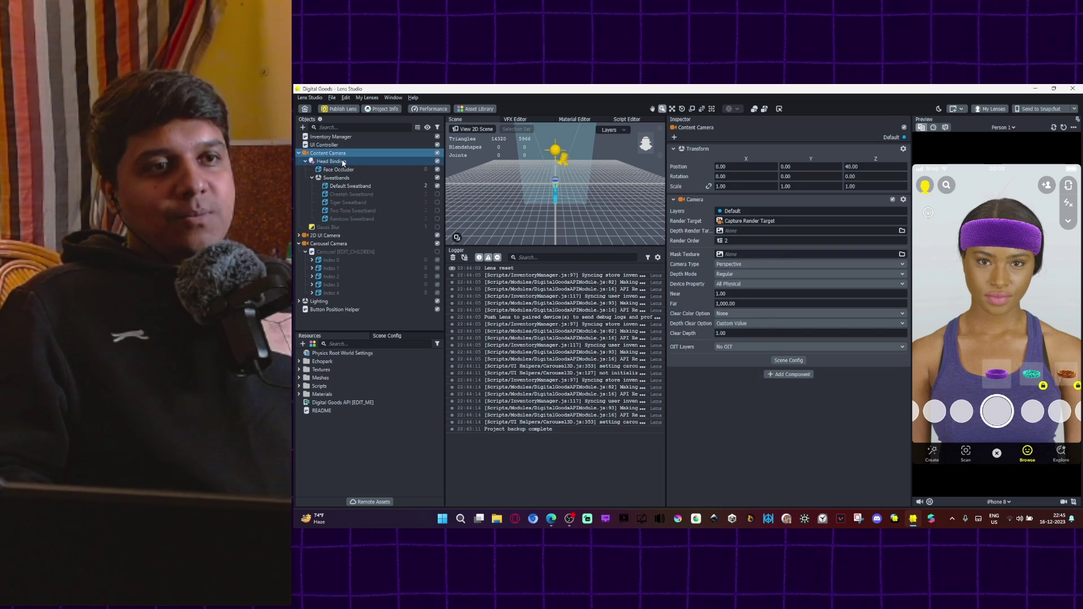
click(322, 162)
shift+click(347, 219)
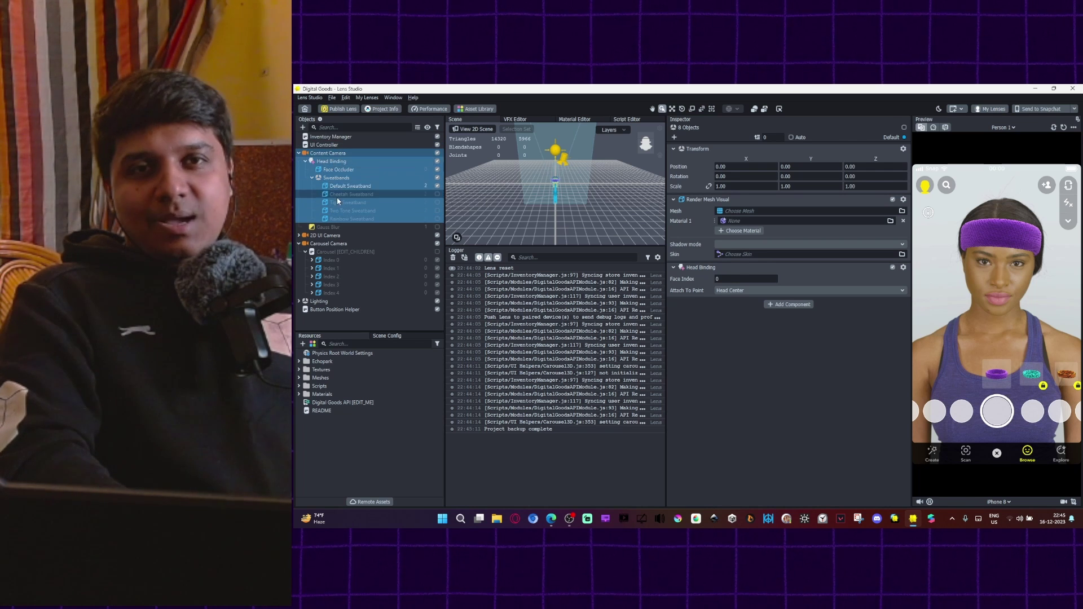
click(330, 244)
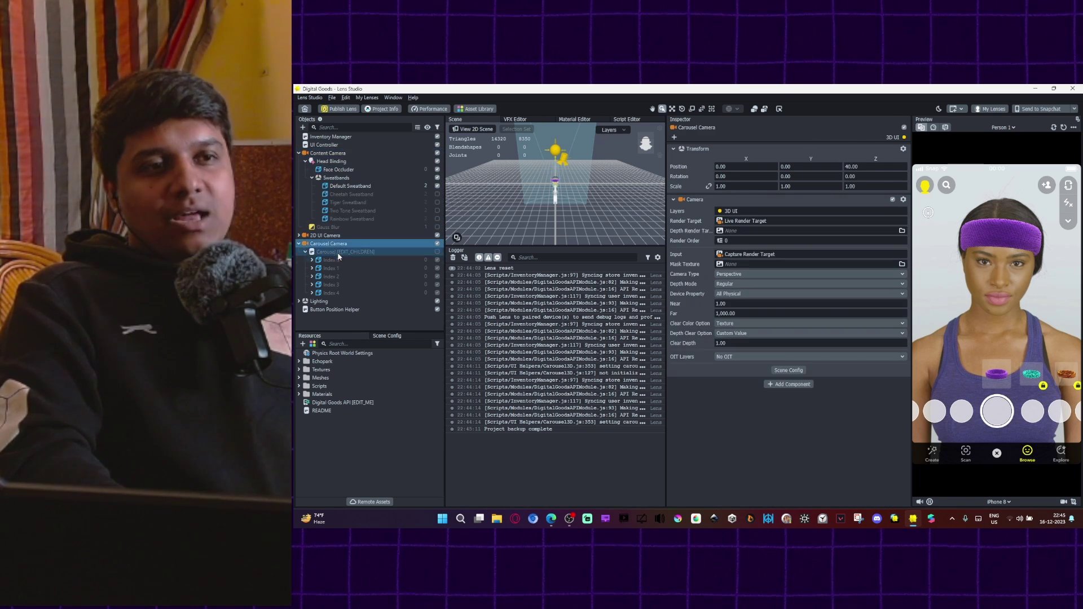
shift+click(339, 293)
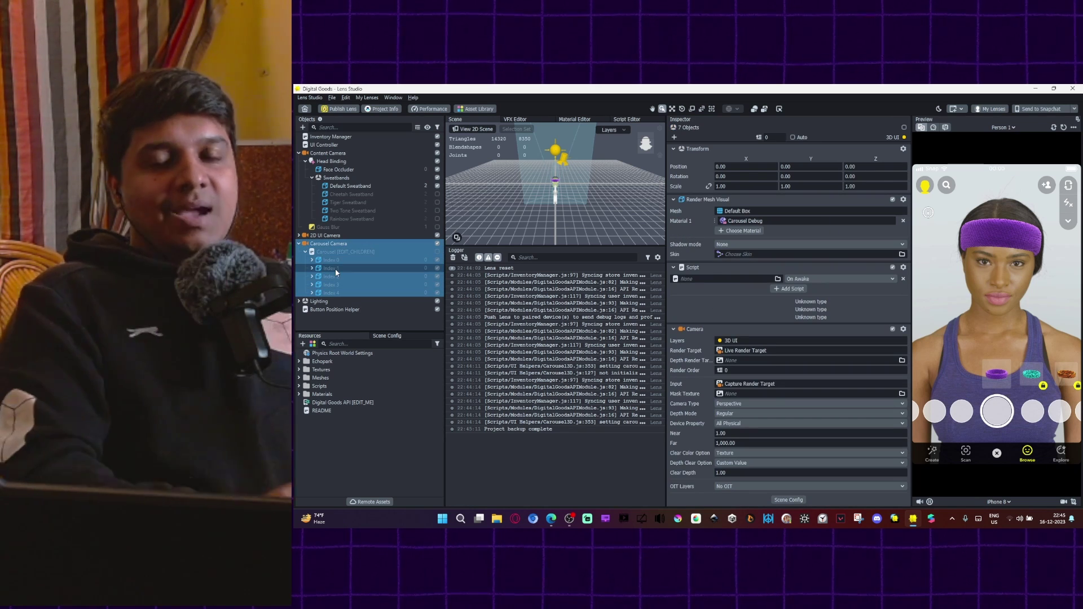
click(341, 403)
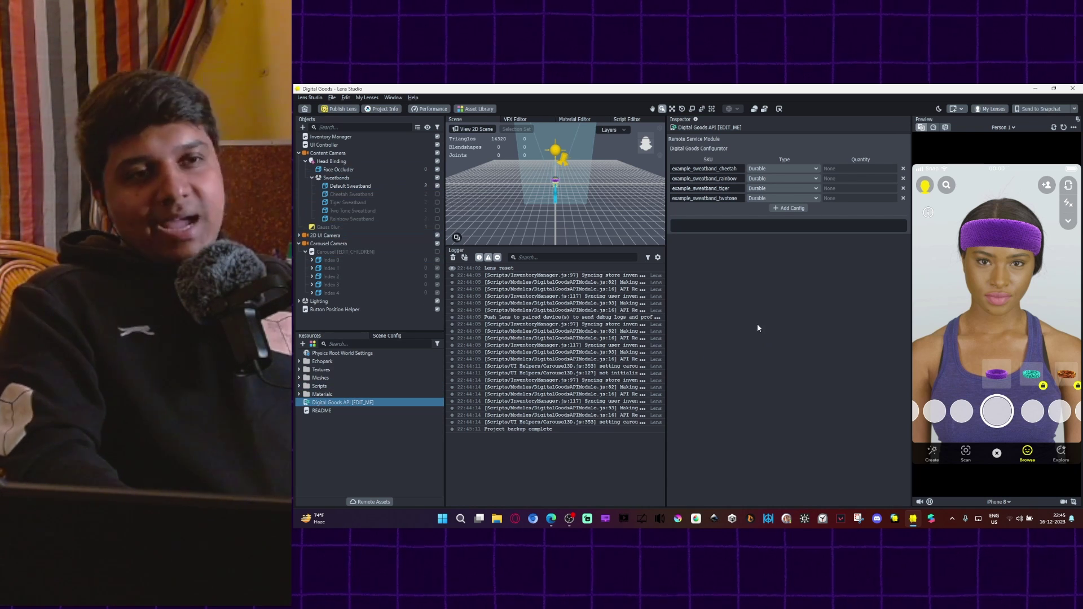
Step: Inspect carousel item Index 0, then slide the preview carousel to the teal cheetah sweatband
click(337, 260)
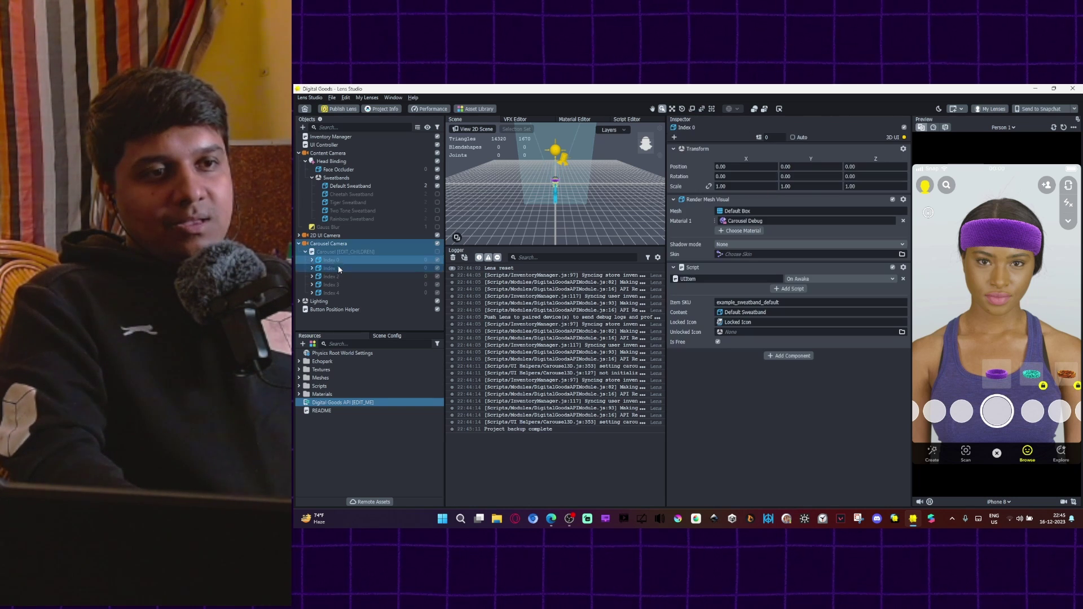
shift+click(337, 294)
click(353, 256)
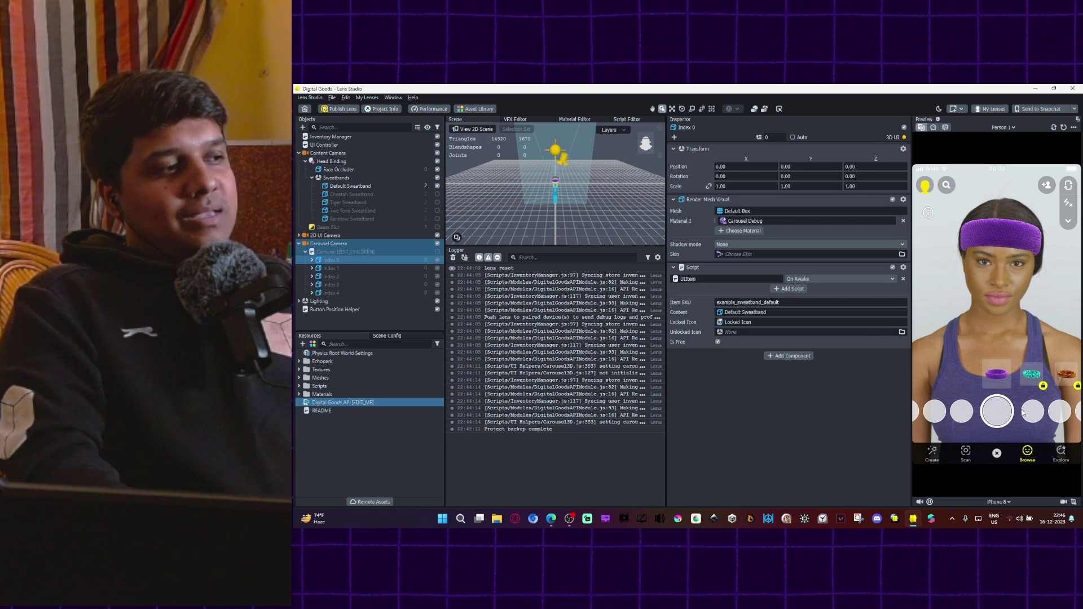
mouse_move(1060, 374)
mouse_down()
mouse_move(977, 374)
mouse_move(1073, 376)
mouse_up()
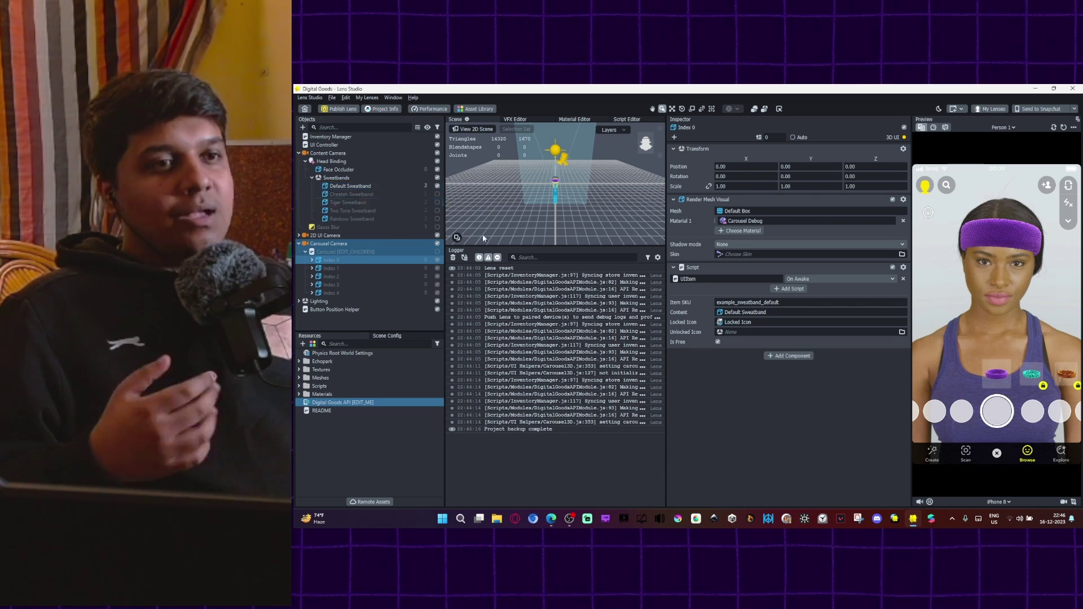
drag(1032, 371, 1001, 373)
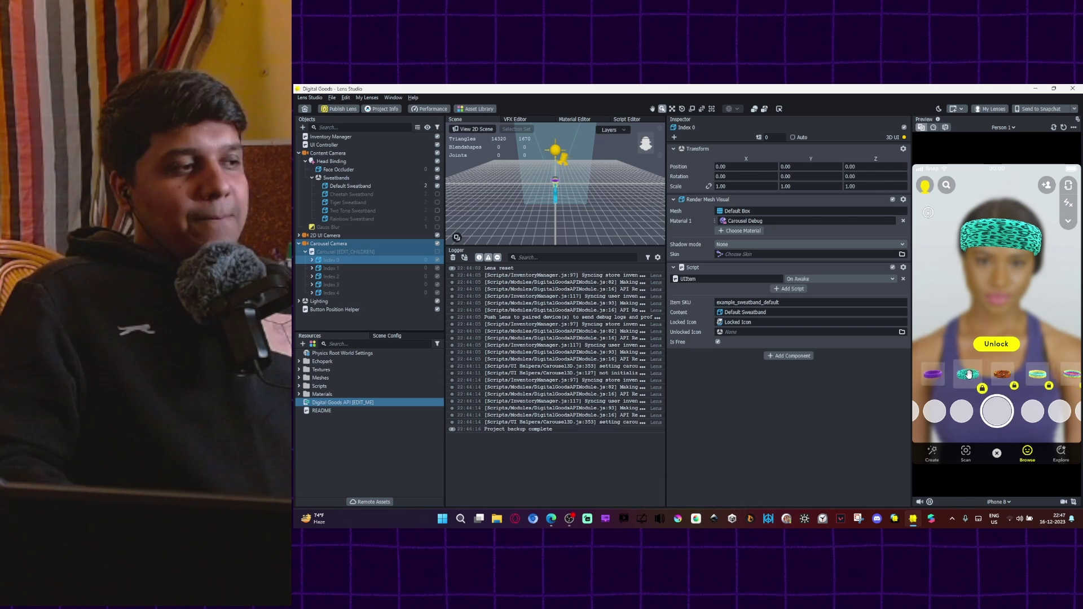
Step: Try tiger, rainbow and yellow-cyan sweatbands in the preview, then inspect carousel item Index 1
click(1032, 373)
click(1066, 373)
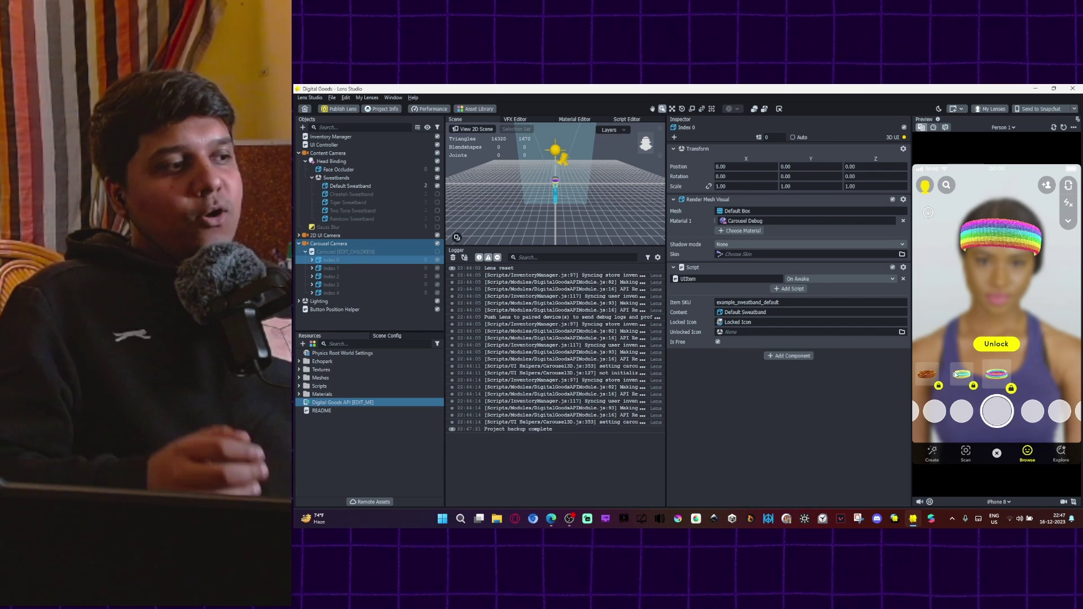
drag(973, 366, 997, 373)
click(997, 376)
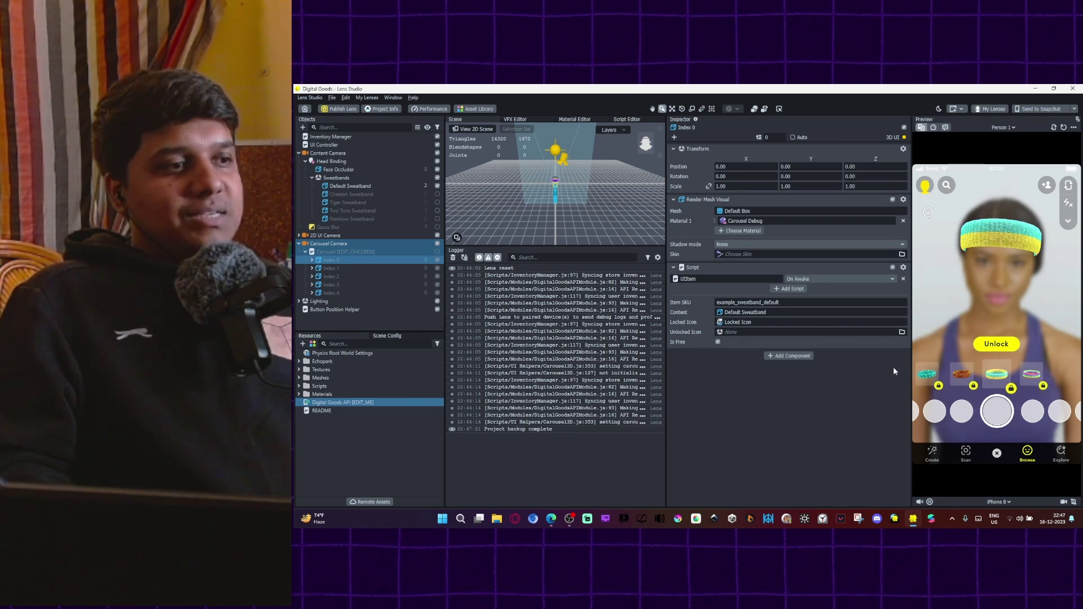
click(333, 268)
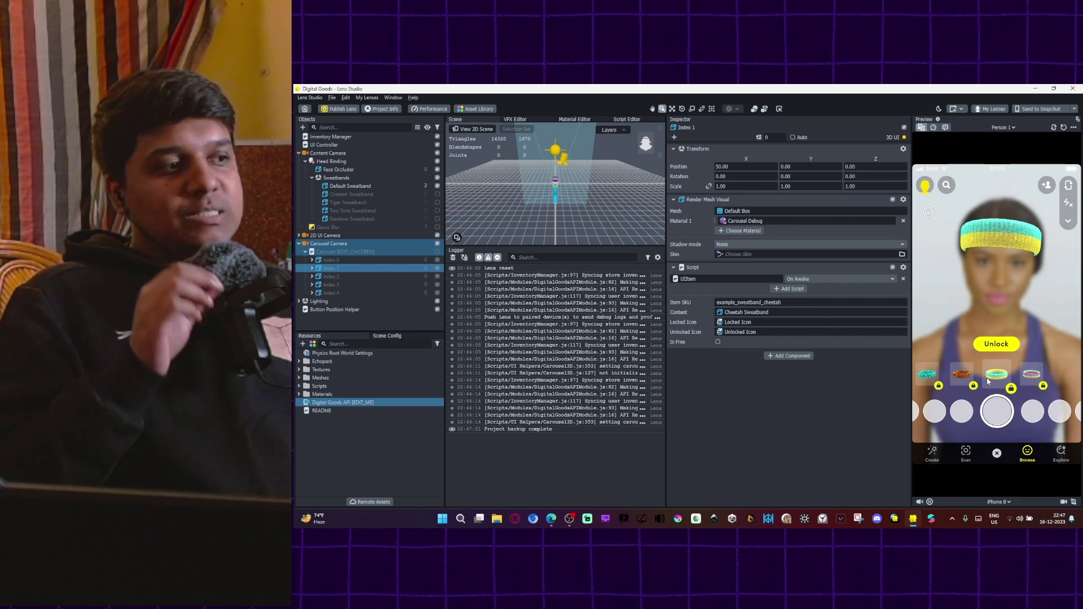
Step: Collapse Sweatbands and Head Binding, nest a new Scene Object under Content Camera, rename it 'test content'
click(312, 179)
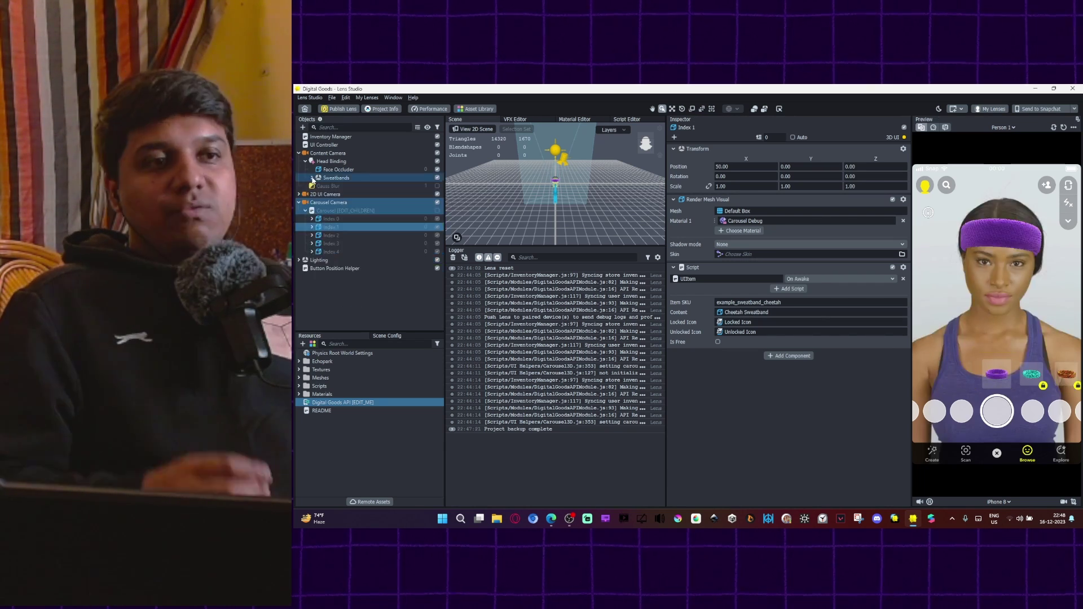
click(307, 162)
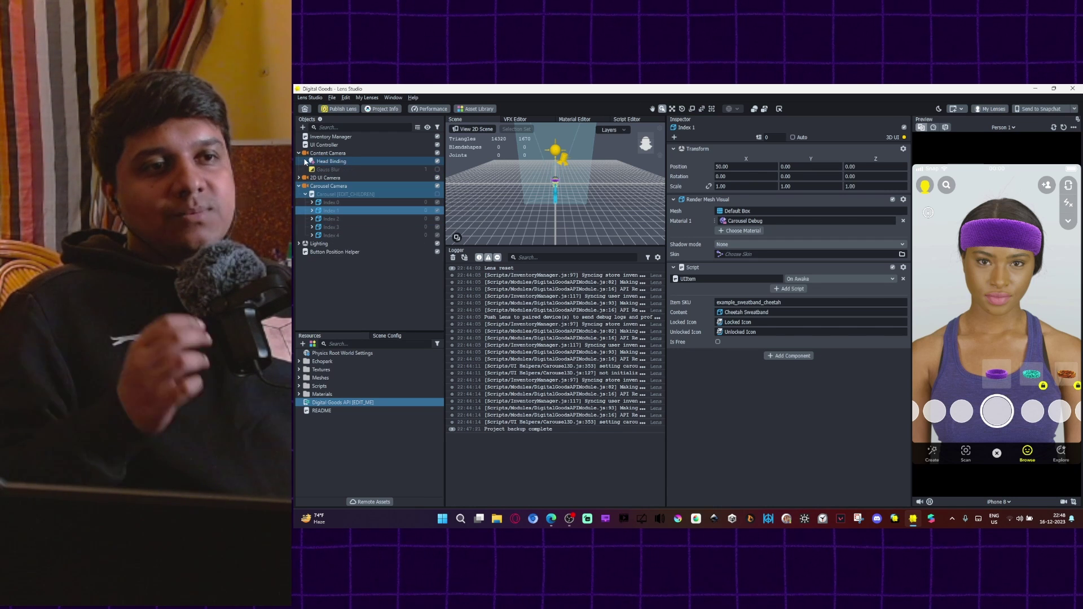
click(314, 153)
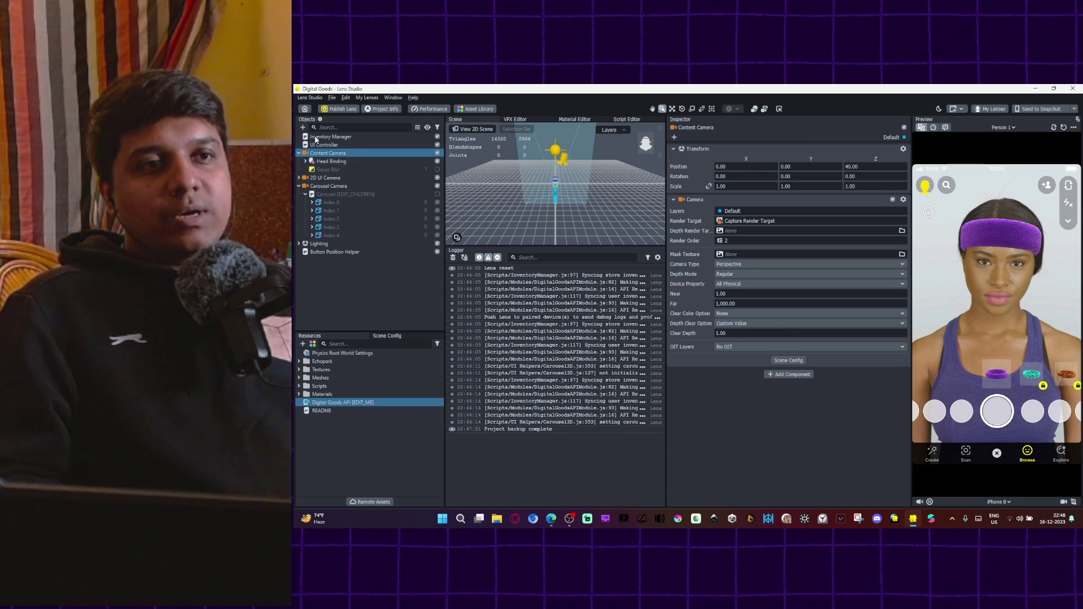
click(302, 128)
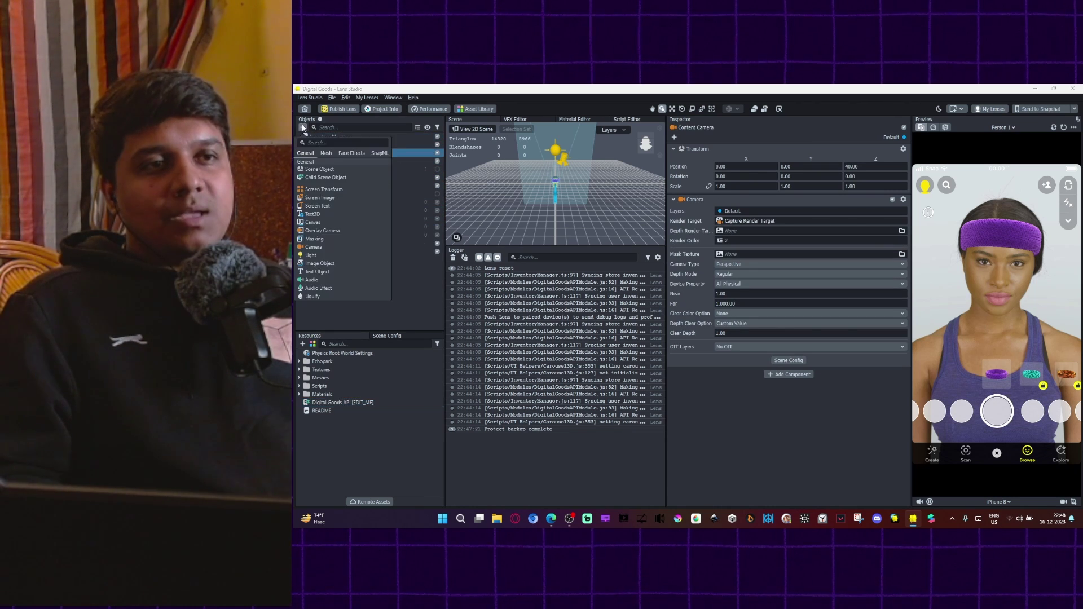
click(338, 169)
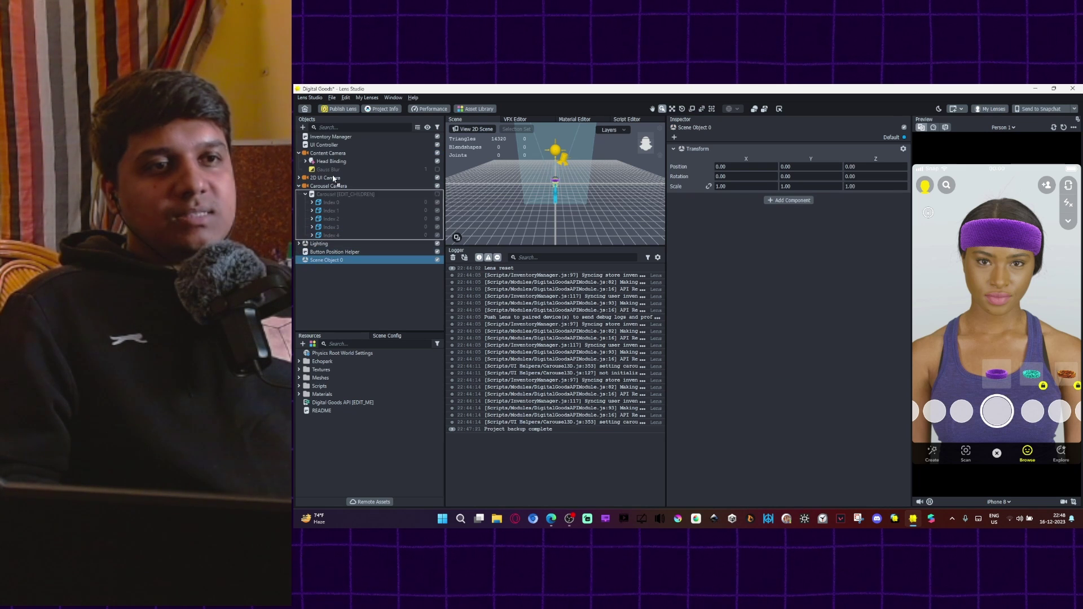
drag(335, 168, 333, 173)
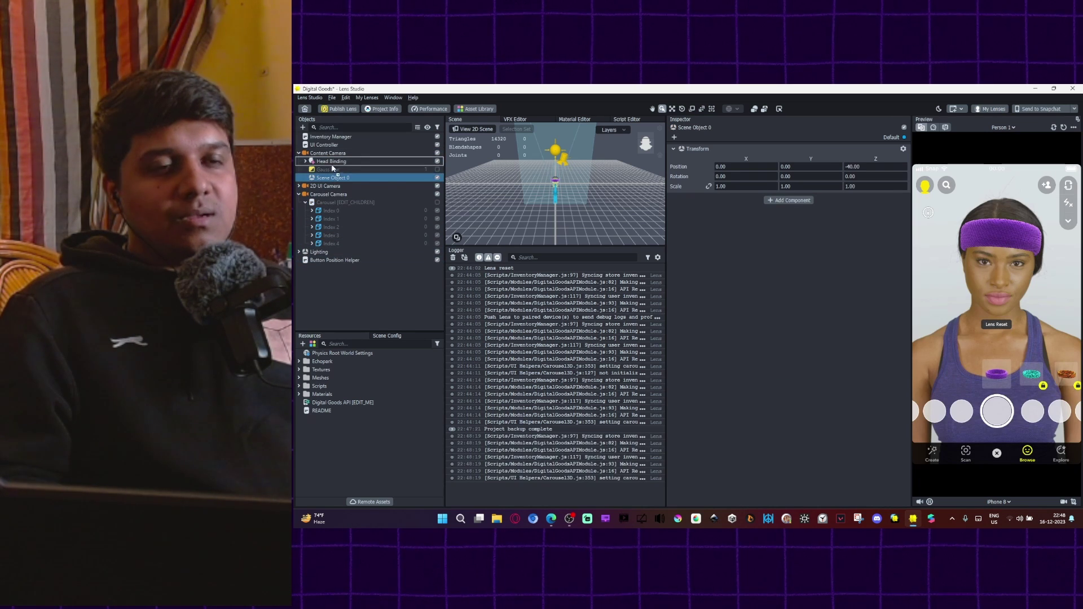
double_click(343, 177)
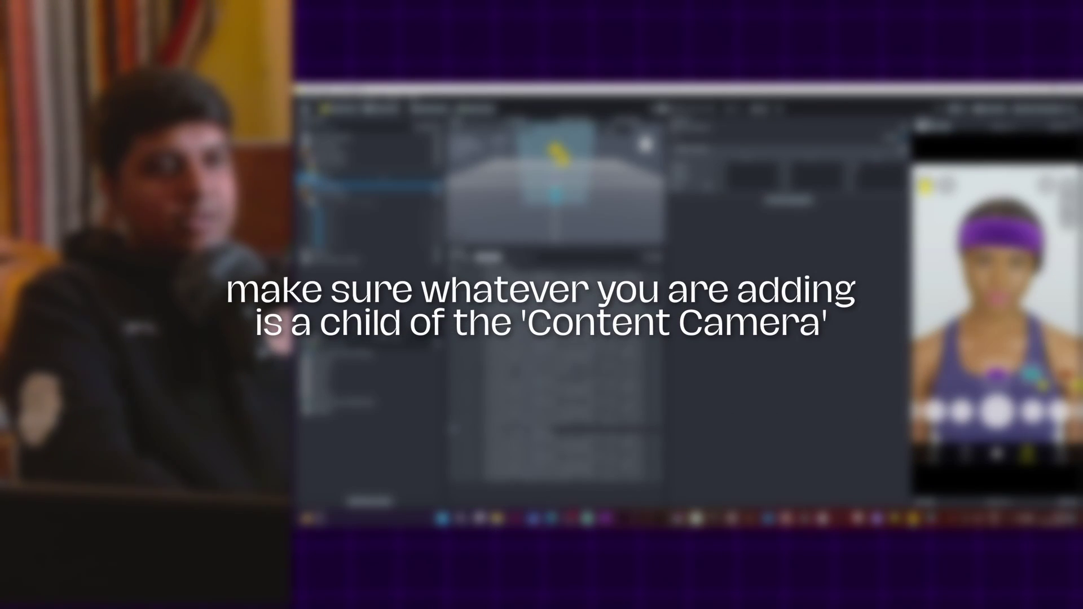
text(test content)
key(Return)
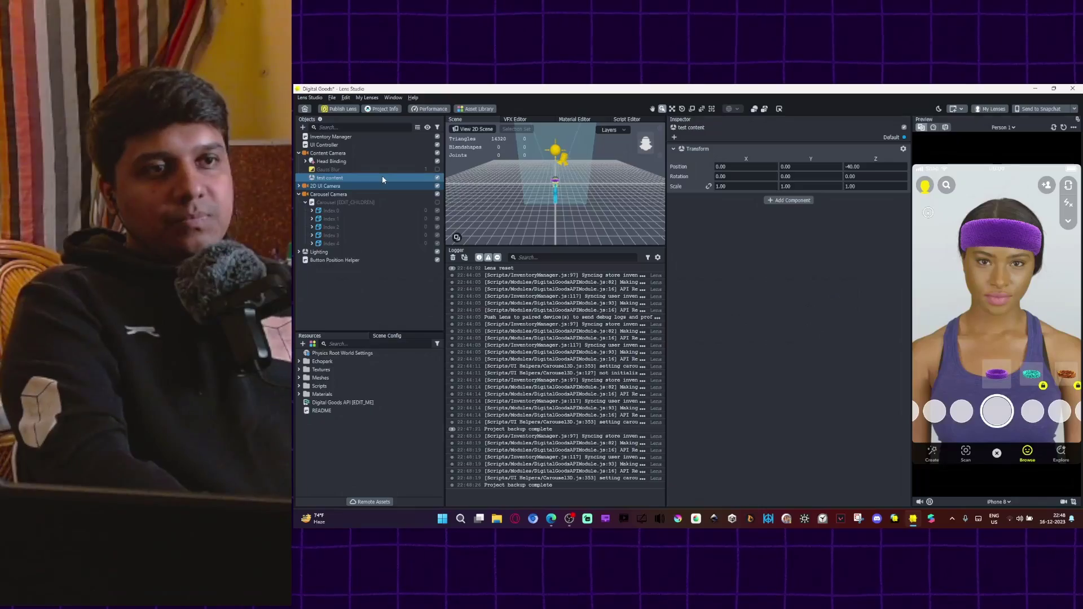
Step: Add a Distortion post effect and move it inside test content
click(302, 127)
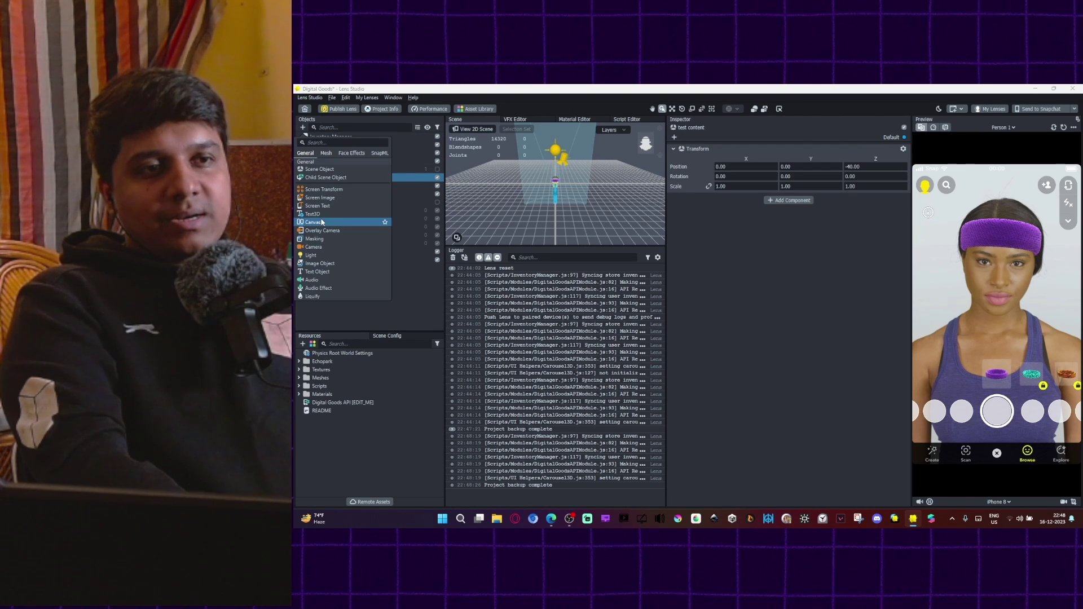
scroll(327, 231, down, 5)
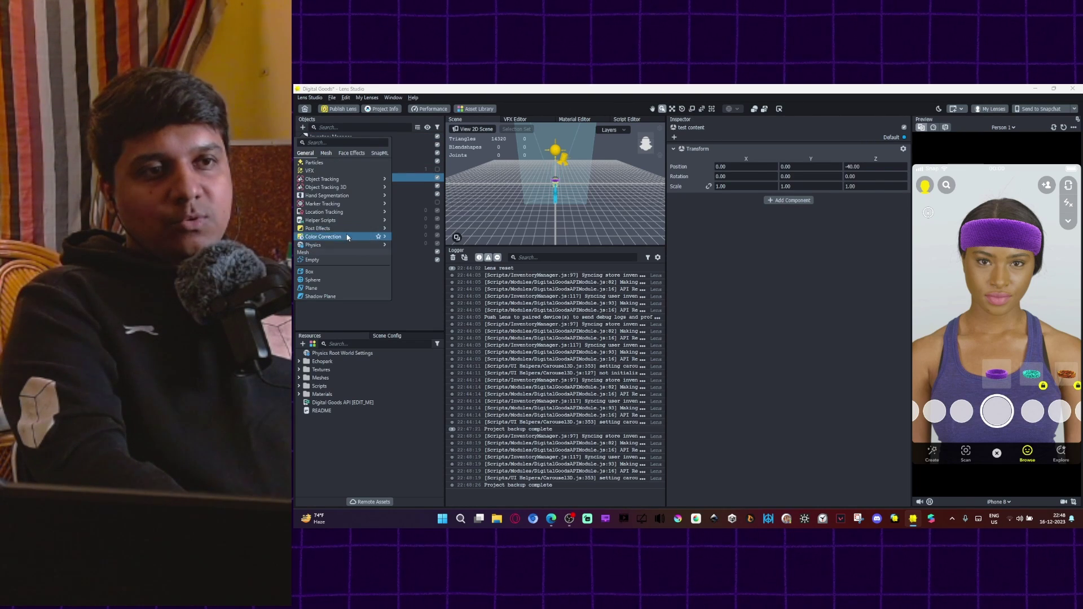
mouse_move(360, 228)
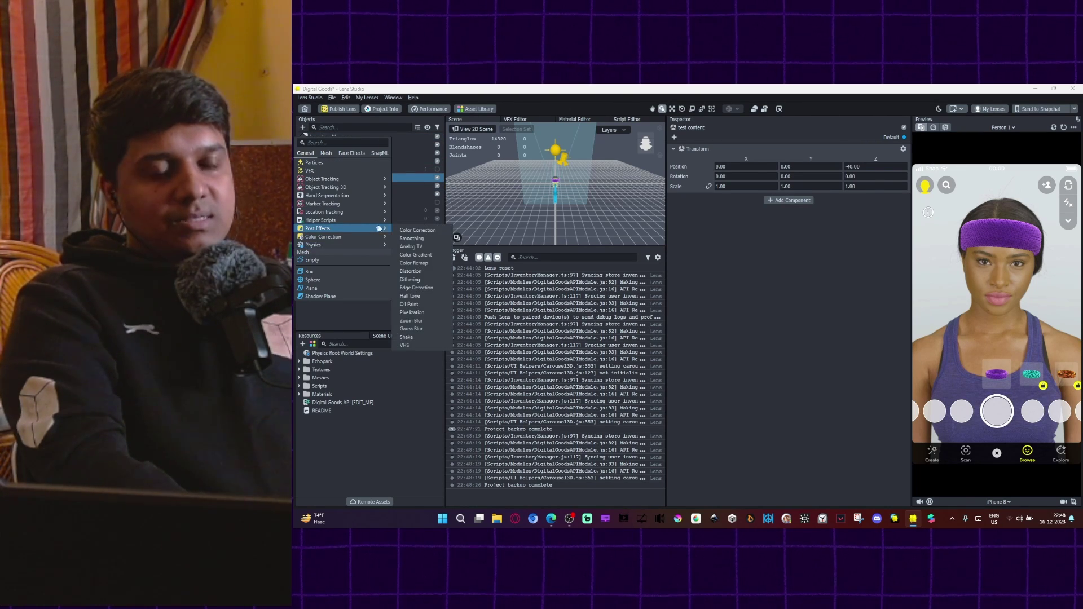
click(415, 273)
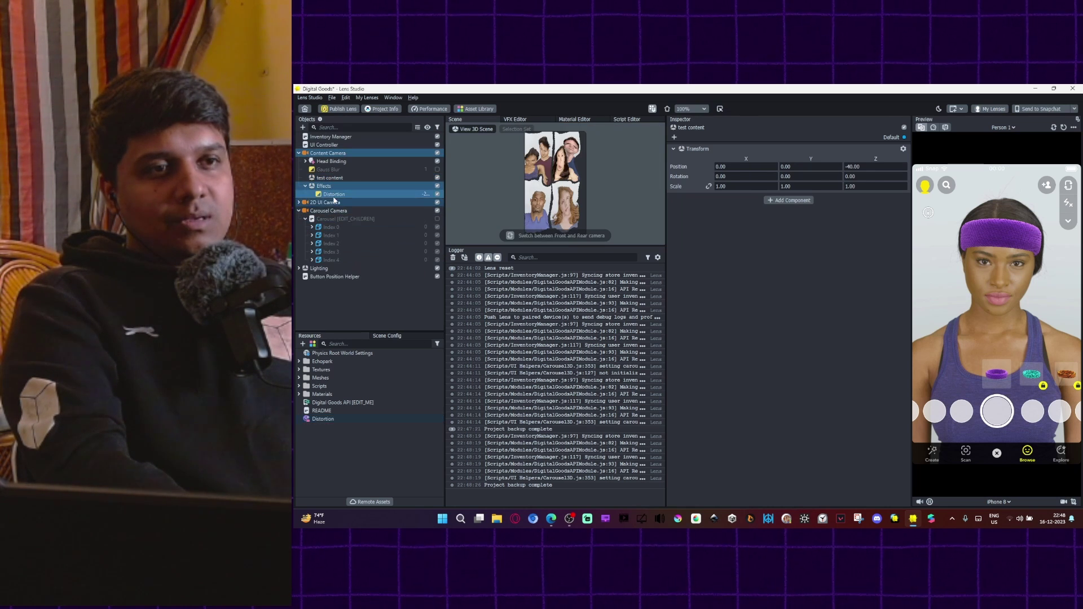
drag(330, 194, 331, 178)
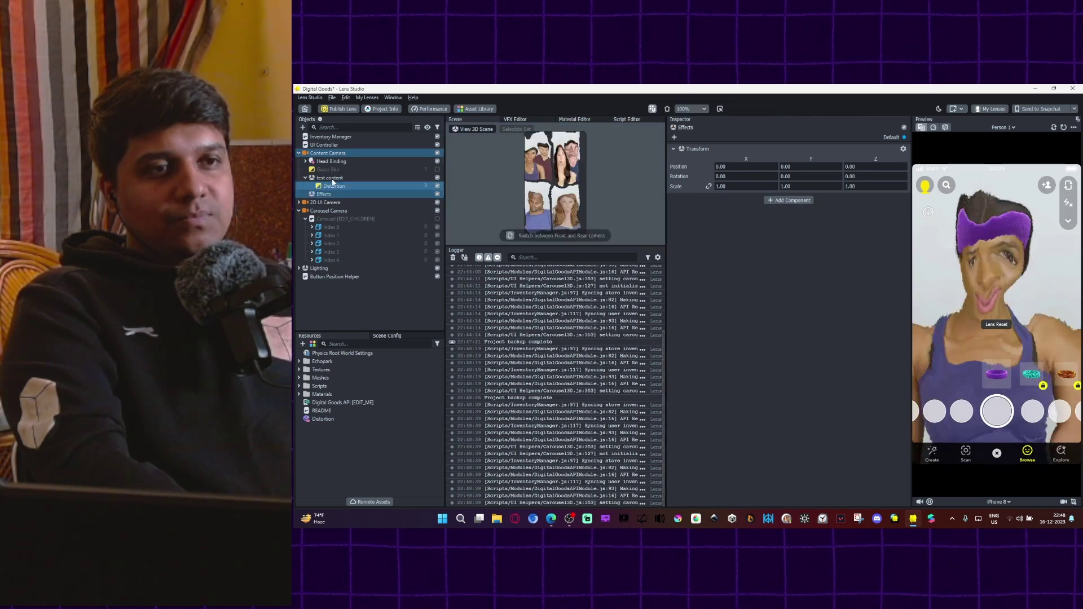
Step: Delete the empty Effects object, collapse test content and disable it
click(324, 194)
key(Delete)
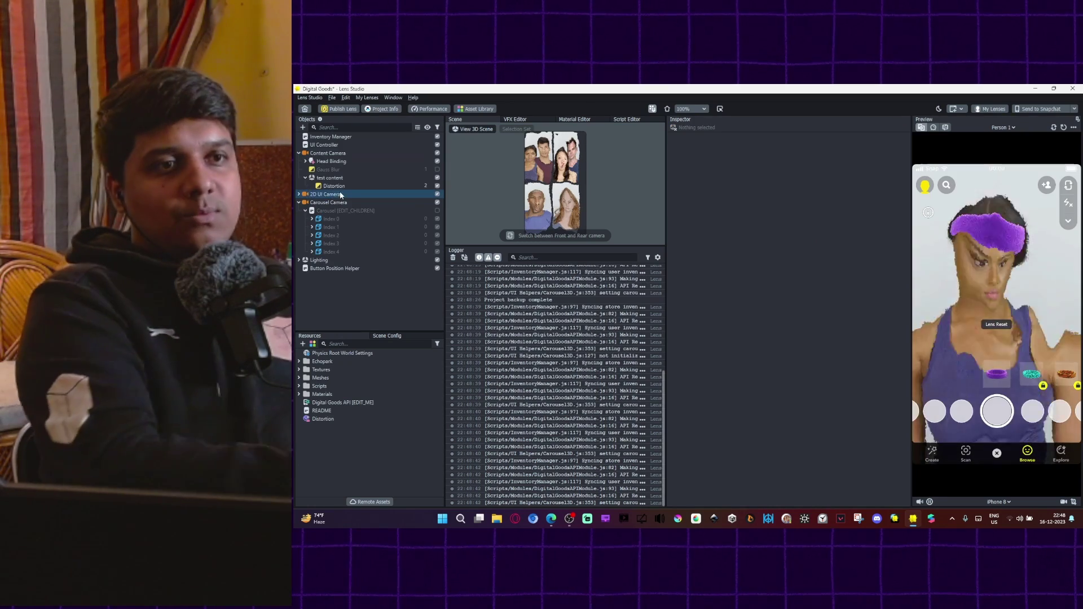
click(306, 178)
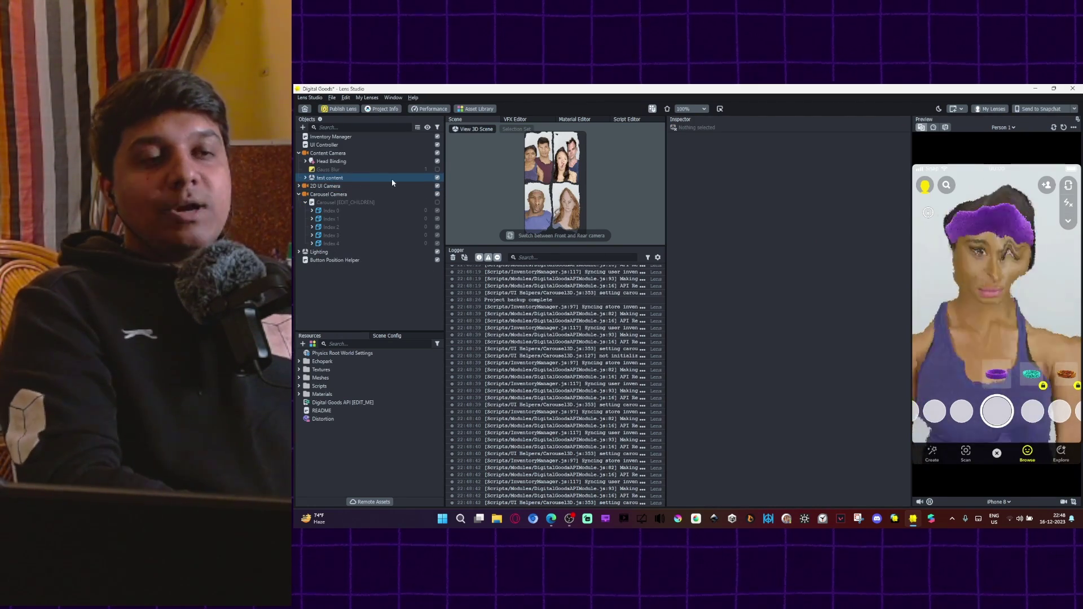
click(437, 178)
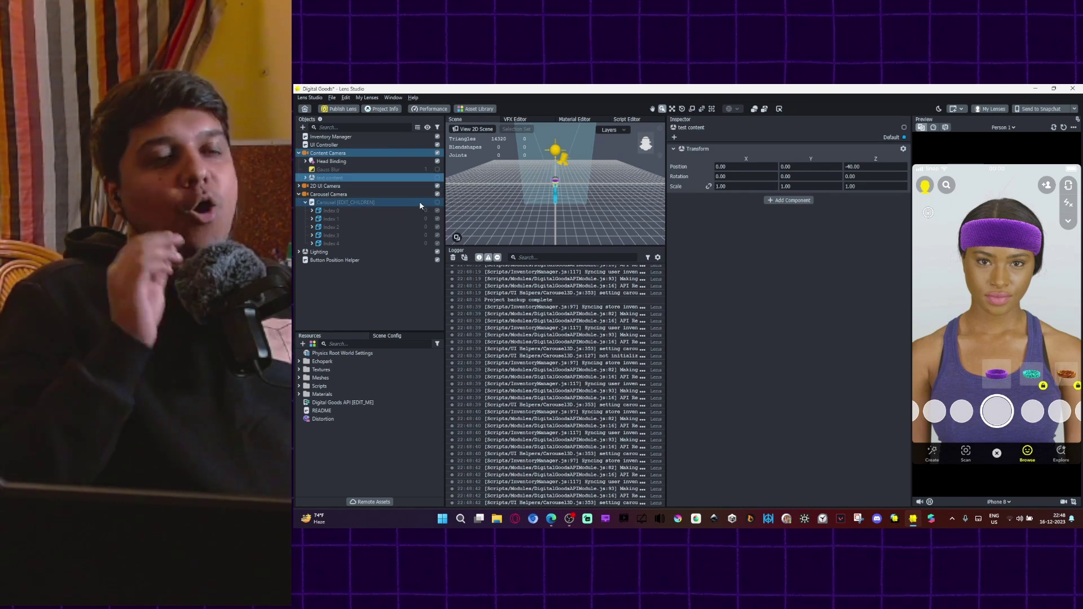
Step: Assign test content as carousel item Index 2's unlockable Content
click(332, 227)
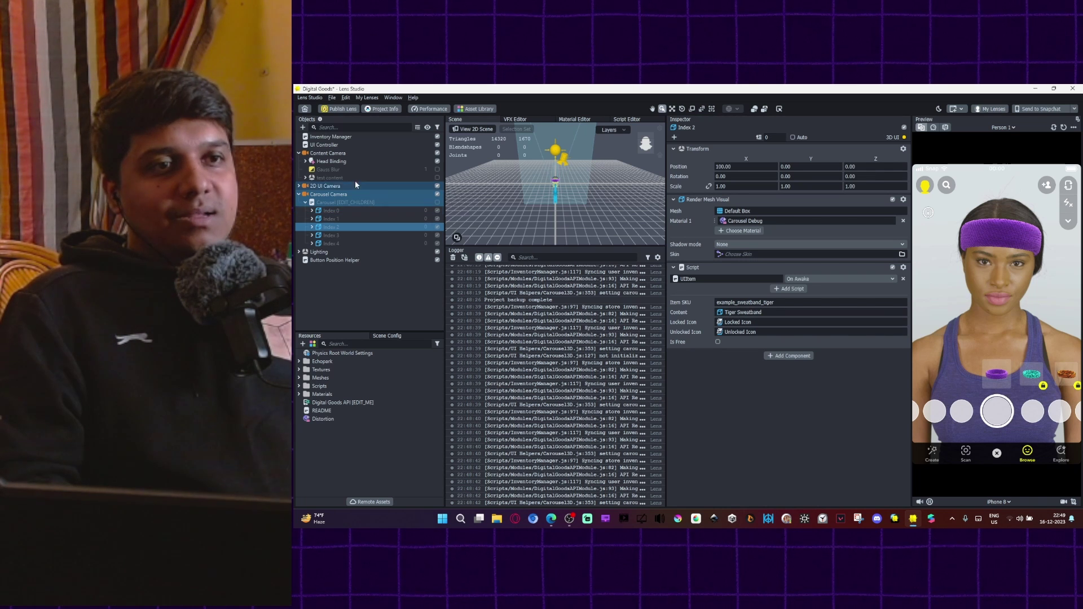
click(320, 178)
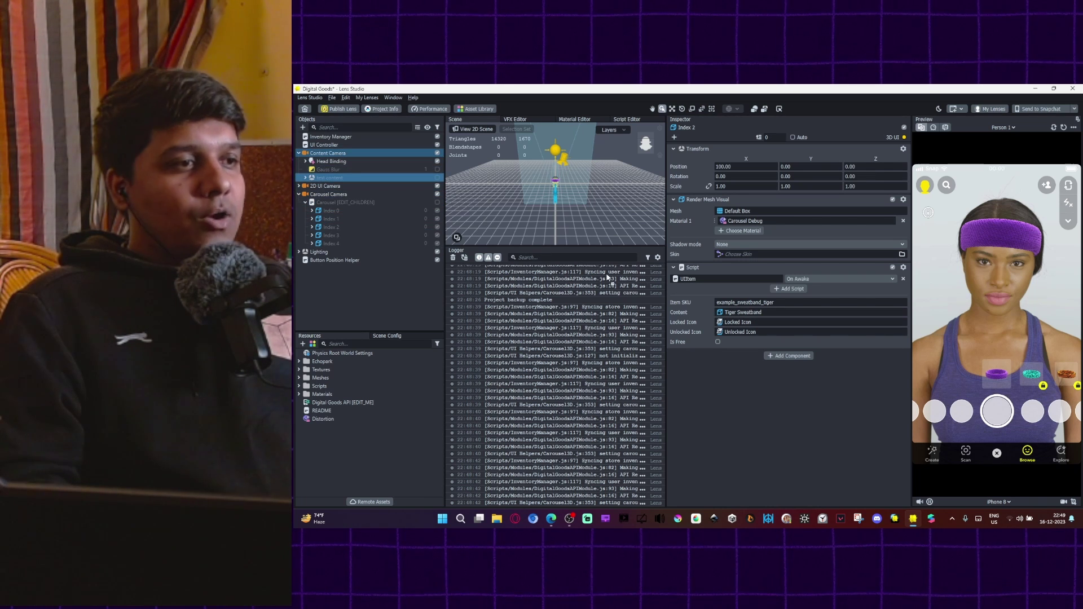
drag(736, 315, 736, 315)
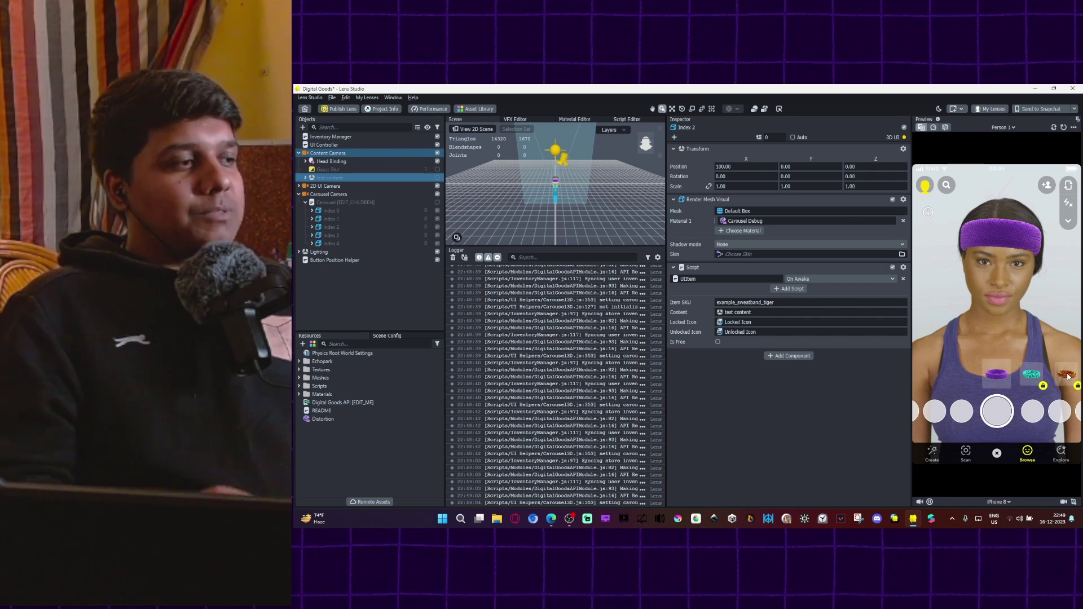
Step: Swipe the preview carousel to the next item and open, then close, its purchase prompt
drag(1060, 372, 998, 376)
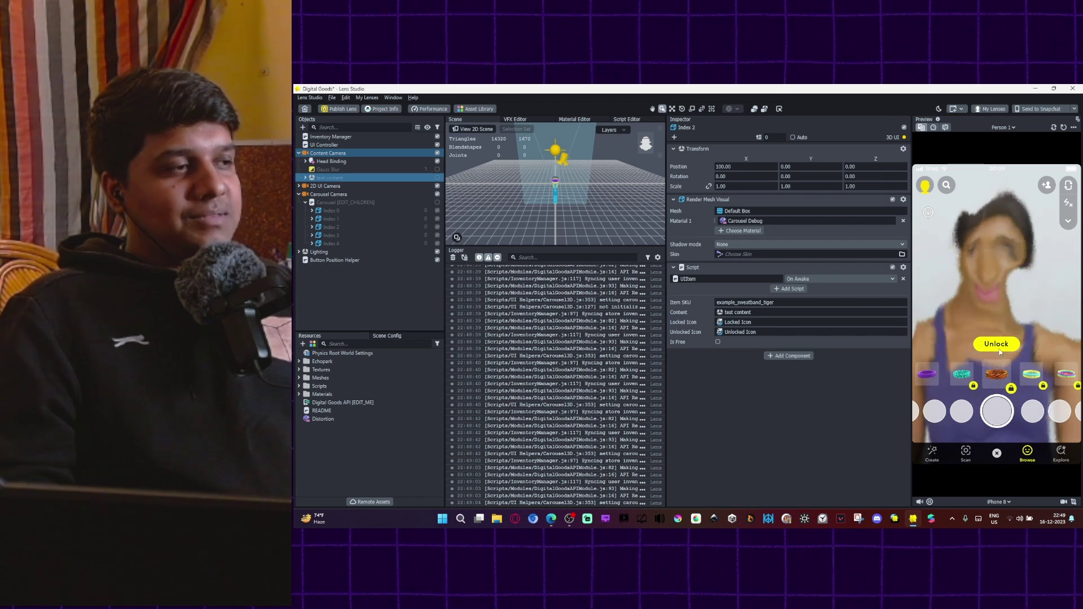
click(997, 344)
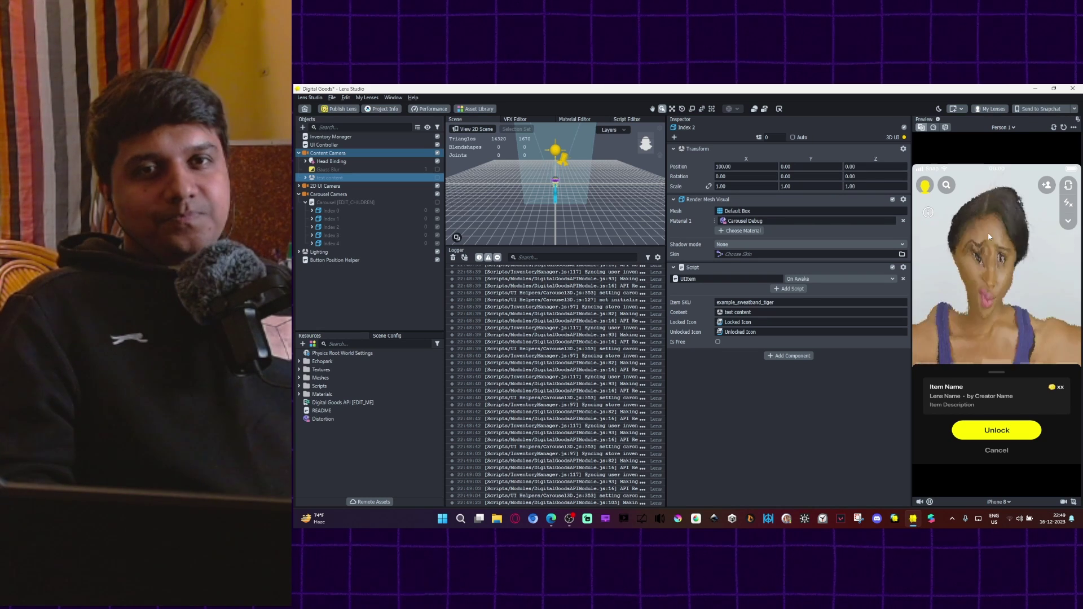
click(996, 451)
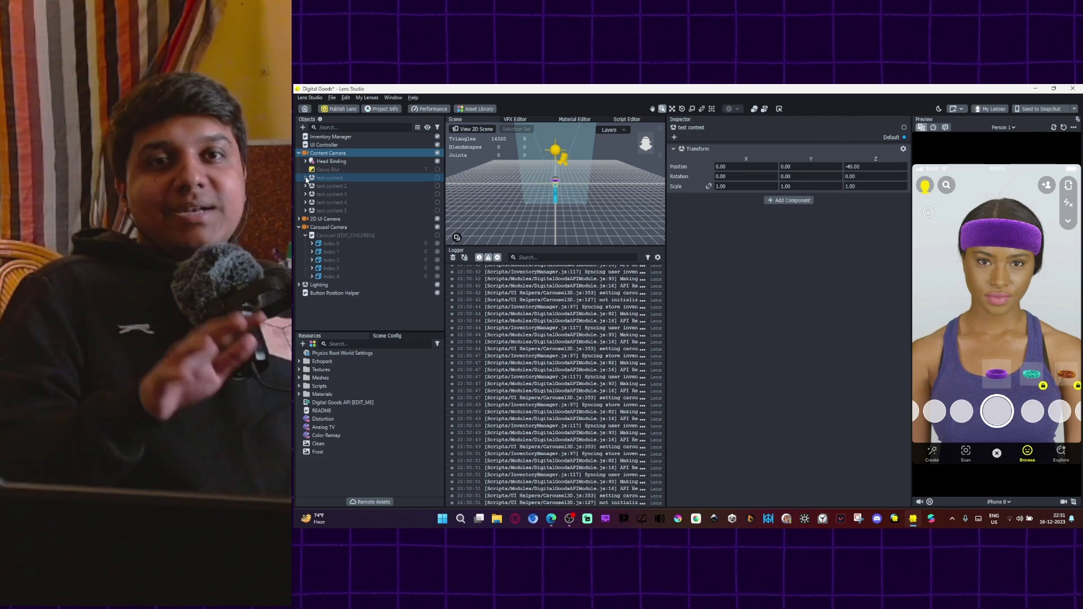
Step: Expand test content and test content 2, then set Index 0's Content to test content
click(305, 178)
click(305, 194)
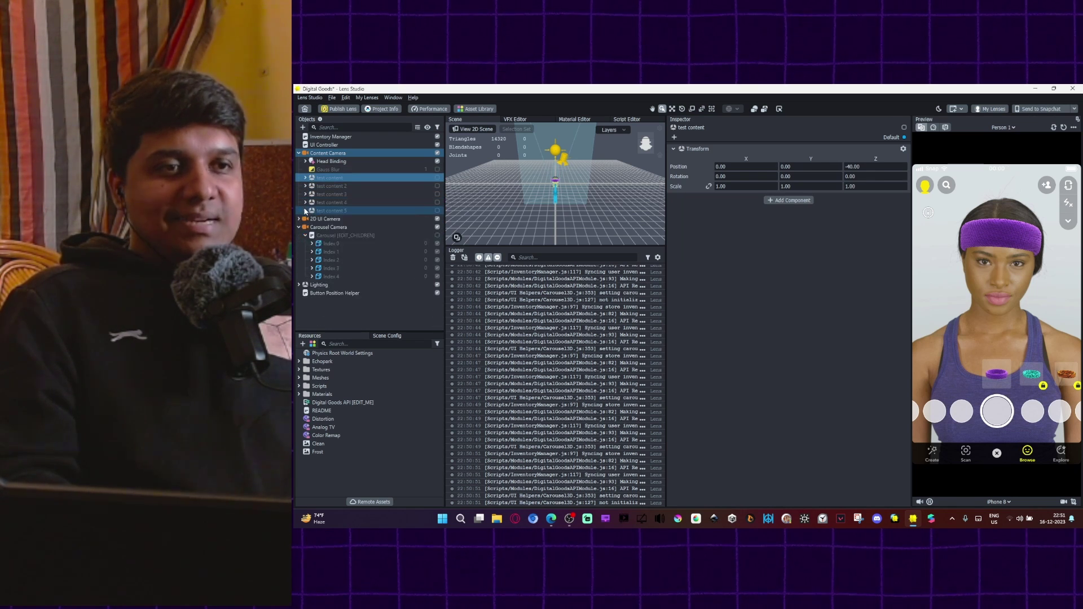
click(340, 246)
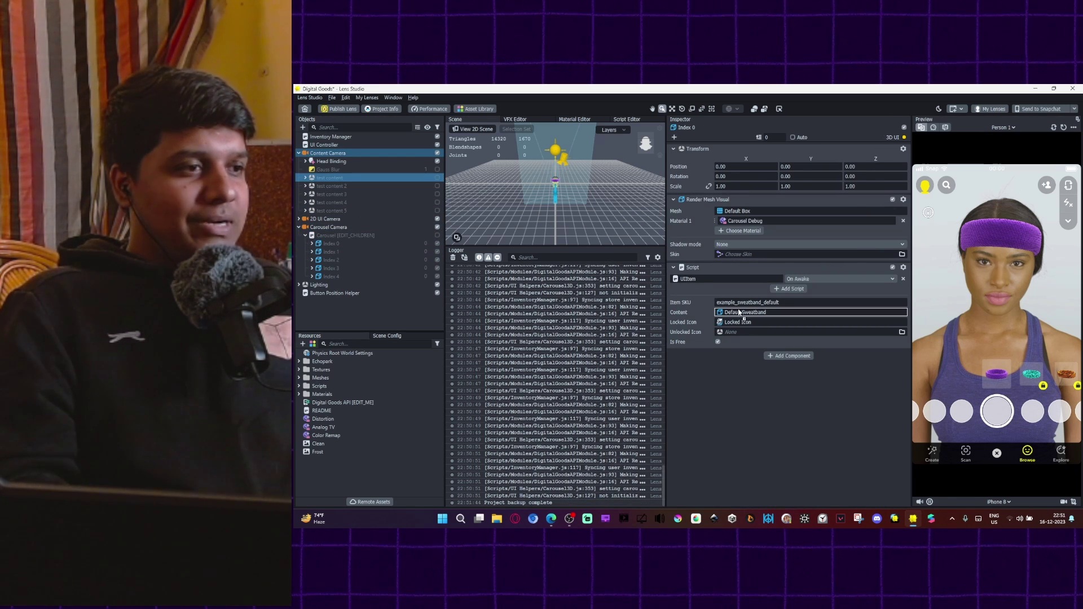
drag(739, 312, 739, 313)
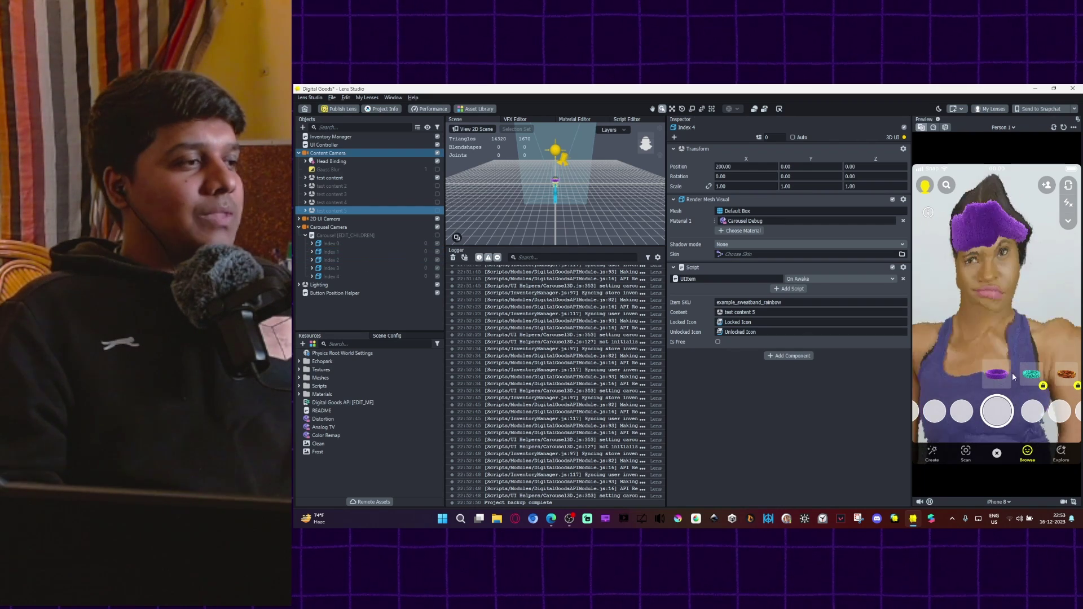
Step: In the preview, unlock the teal and brown bands and try unlocking another carousel item
drag(1038, 374, 1003, 376)
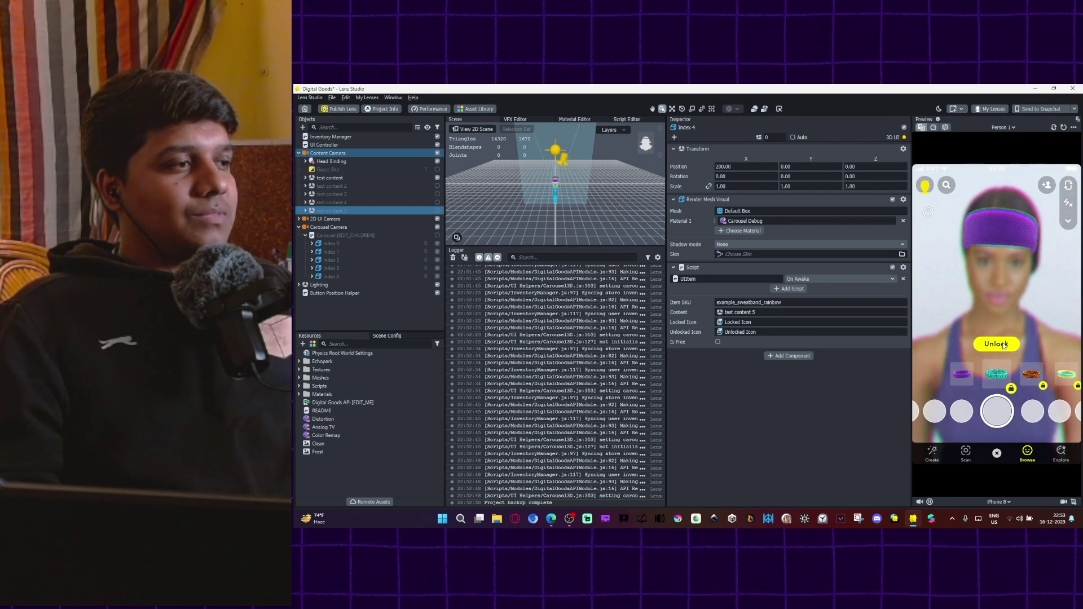
click(1004, 345)
click(1012, 428)
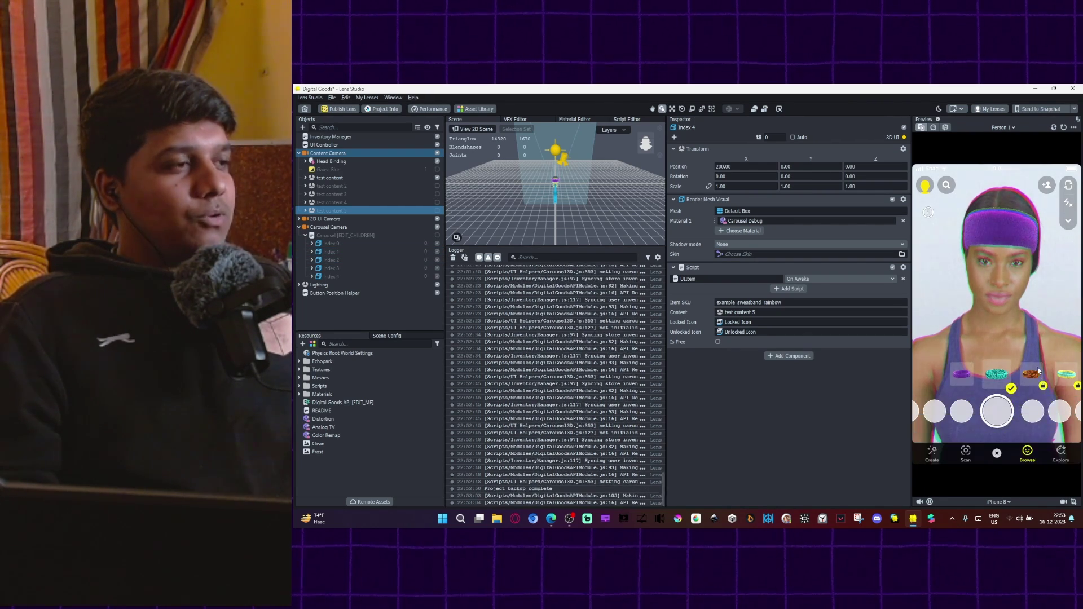
click(991, 376)
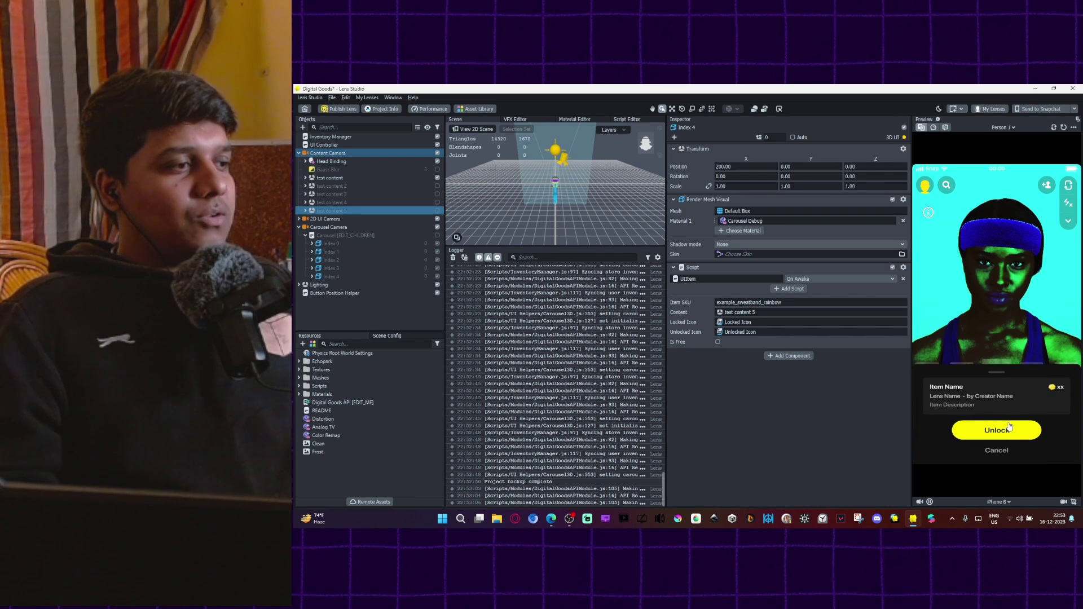
click(1014, 427)
click(1018, 379)
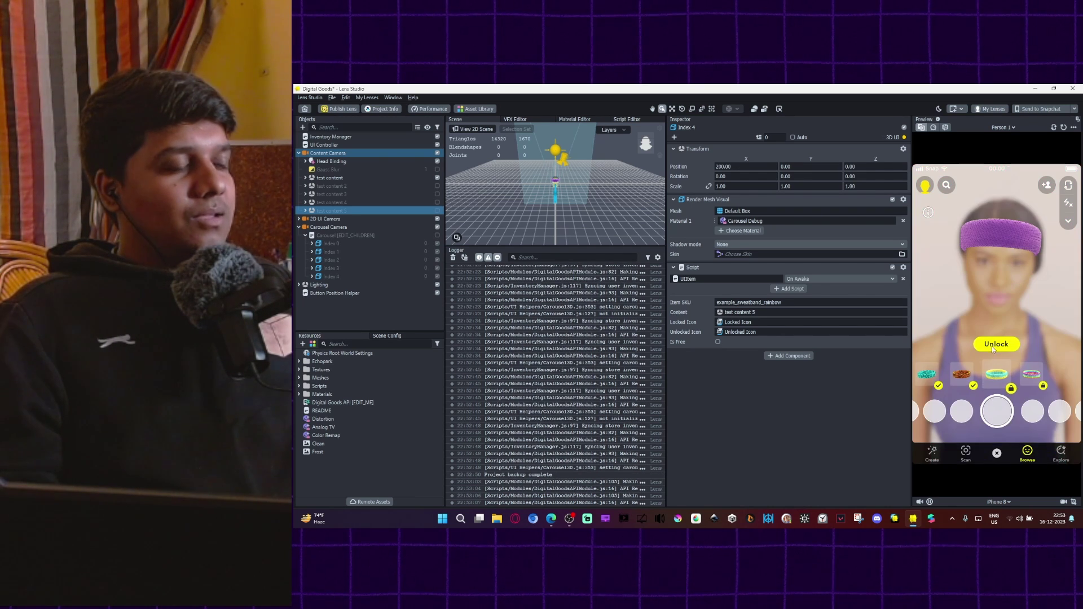
click(992, 346)
click(1012, 432)
Step: Buy the locked rainbow band in the preview, then try on the purple band
click(992, 379)
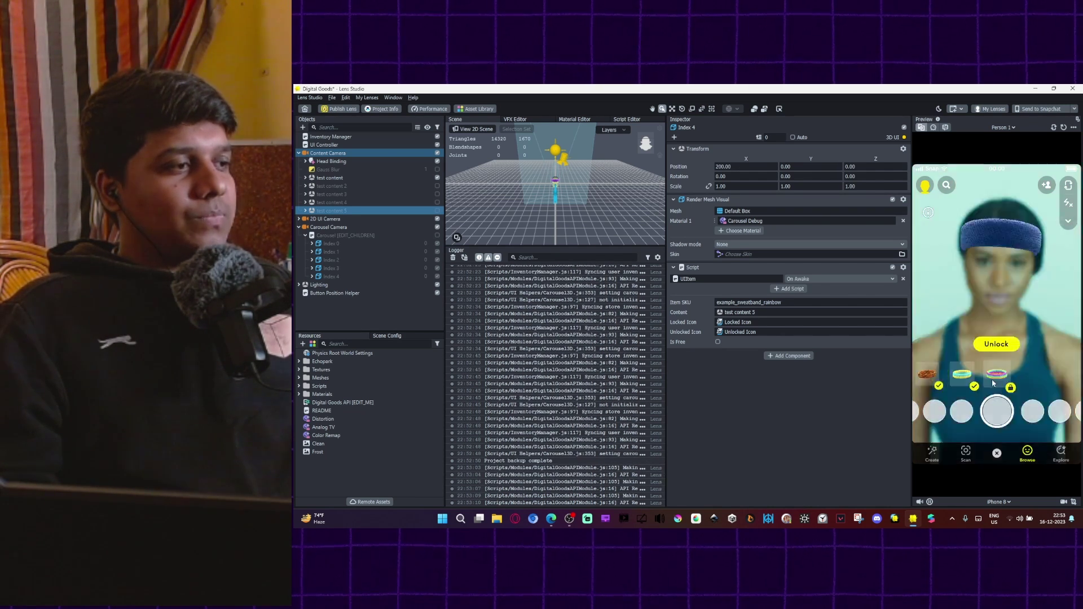
click(997, 347)
click(1011, 428)
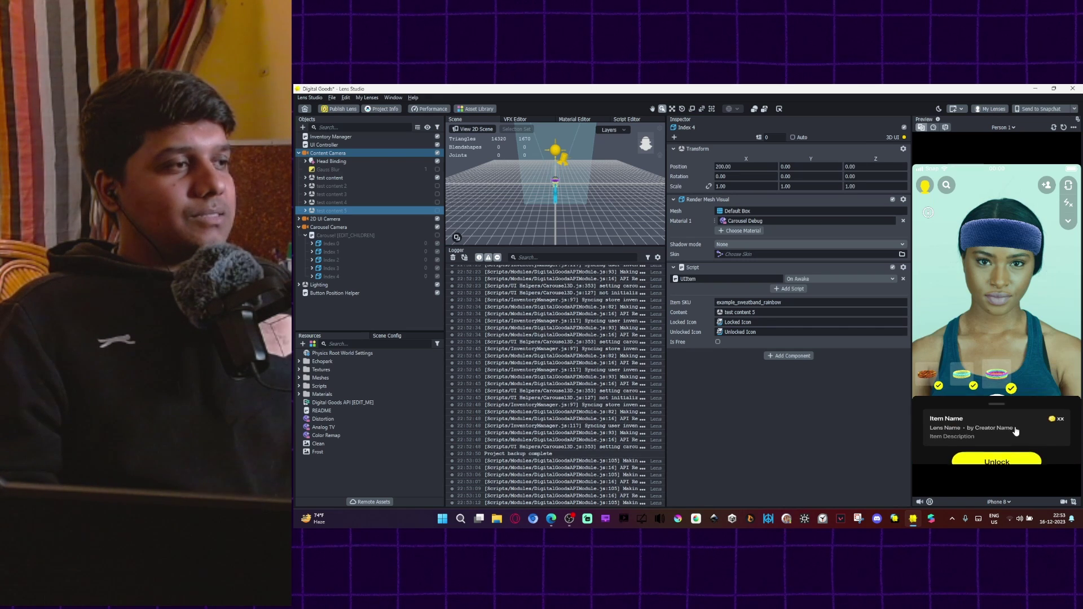
click(946, 374)
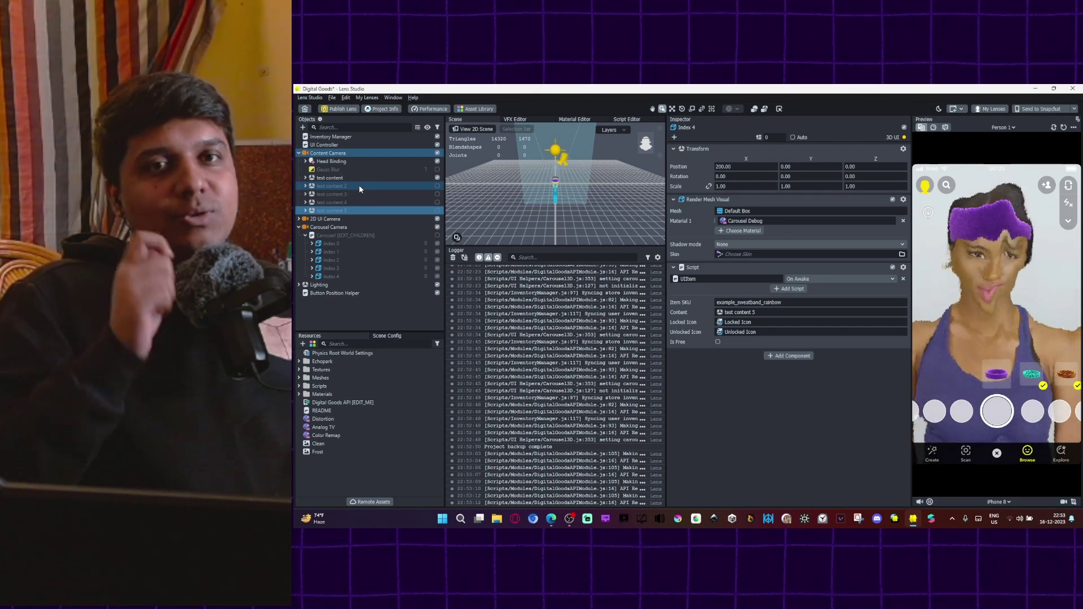
Step: Change carousel item Index 0's Item SKU to posteffect_one
click(330, 243)
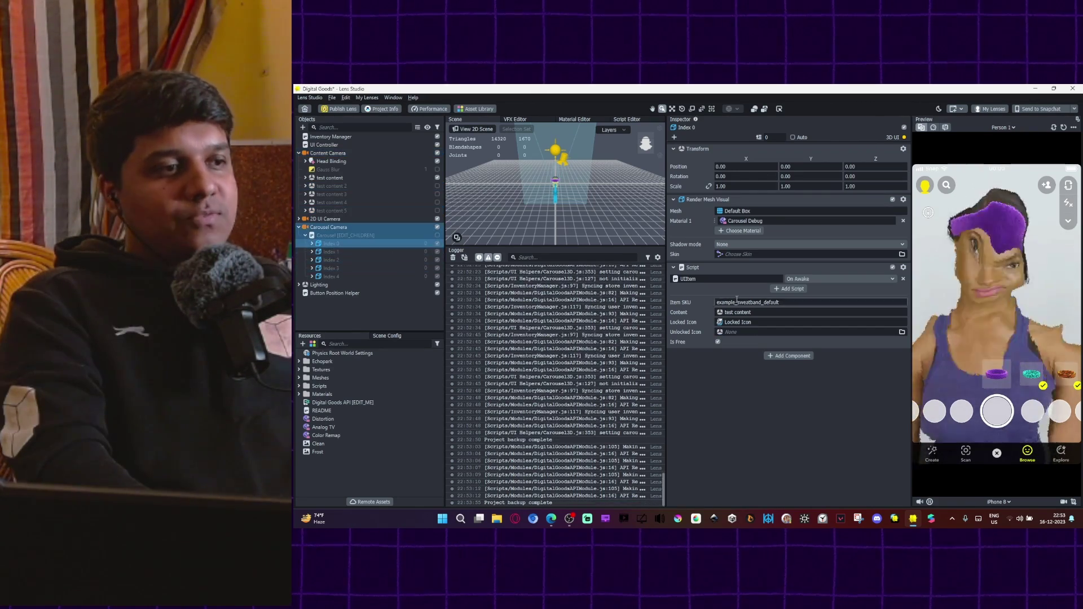
double_click(821, 305)
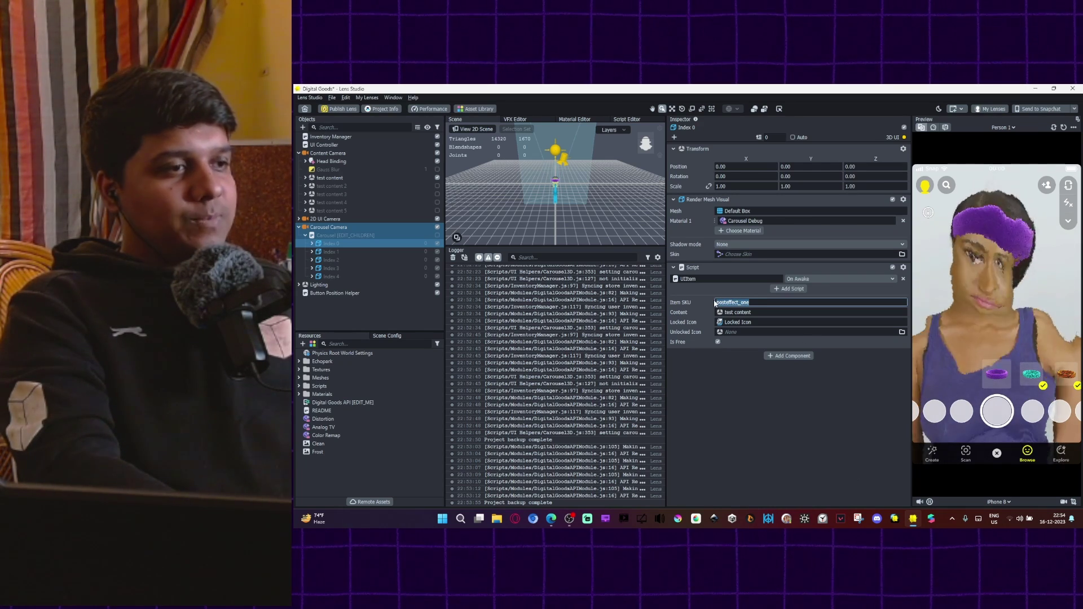
click(697, 292)
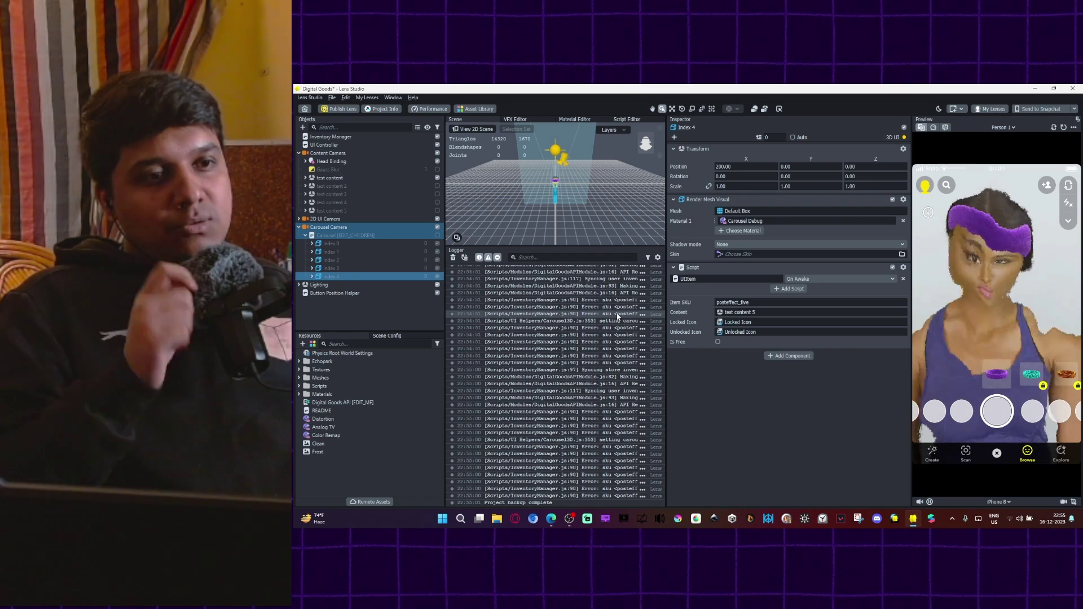
Step: Compare Index 1's item SKU with the Digital Goods configurator list and edit the posteffect_five SKU
click(384, 403)
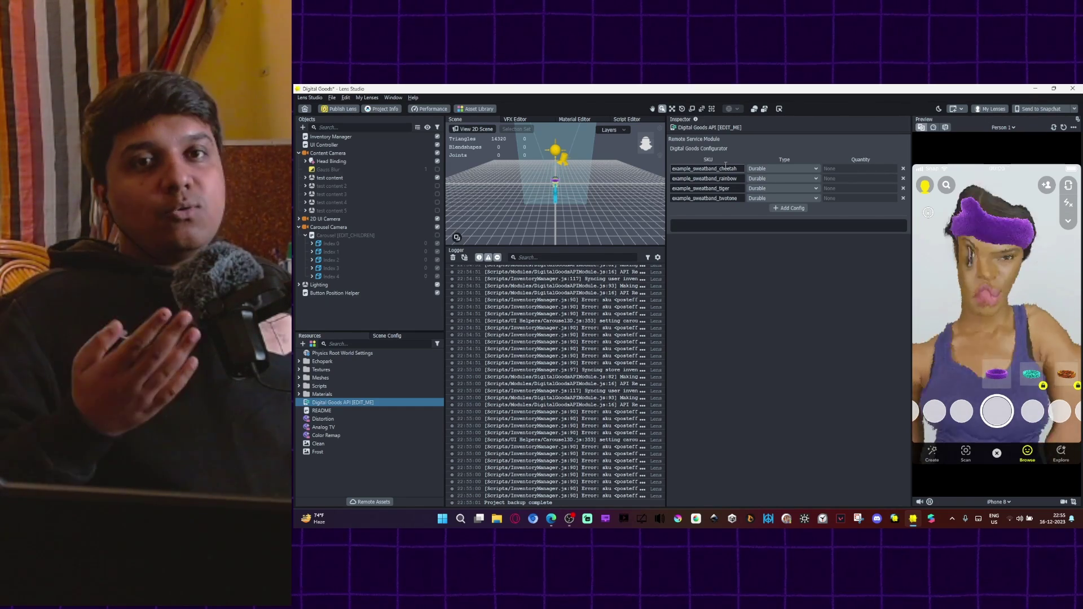
click(341, 251)
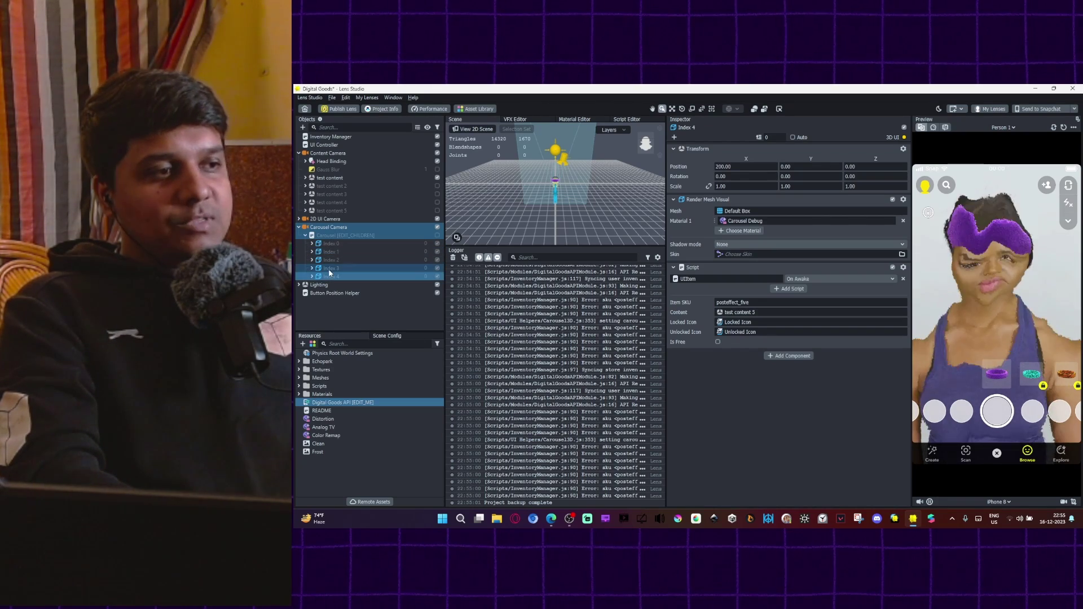
click(333, 402)
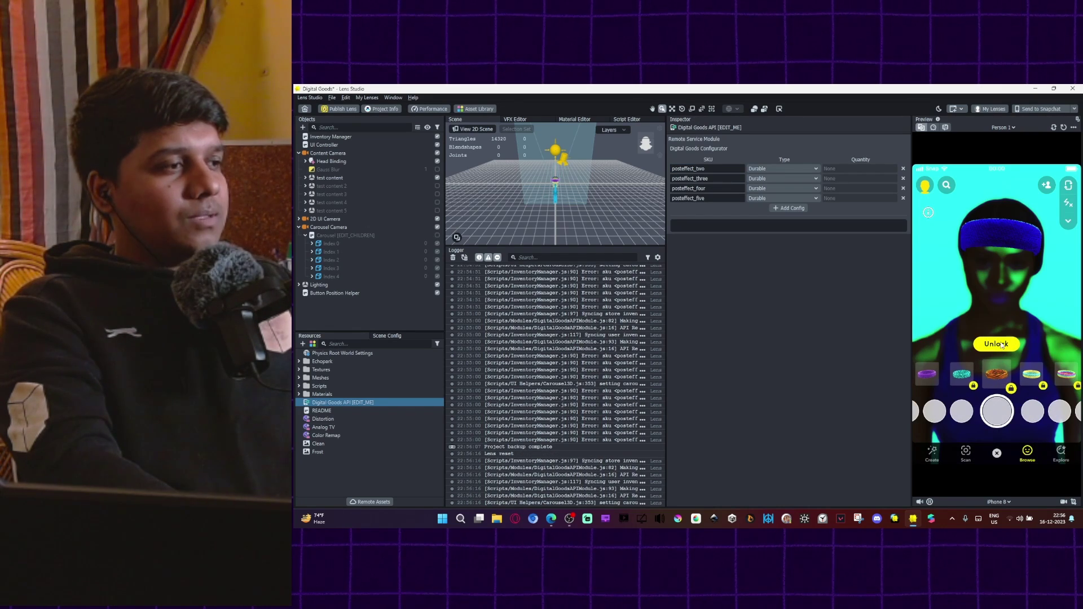
click(707, 198)
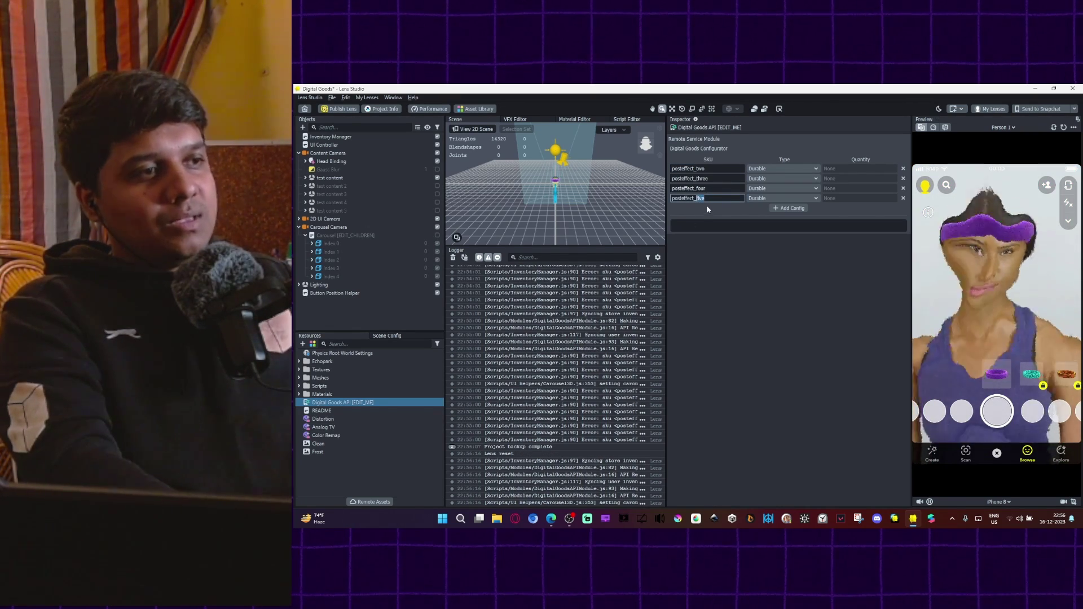
Step: Edit the posteffect_two SKU, reload the preview and try unlocking the locked teal item
double_click(702, 168)
key(BackSpace)
key(BackSpace)
key(BackSpace)
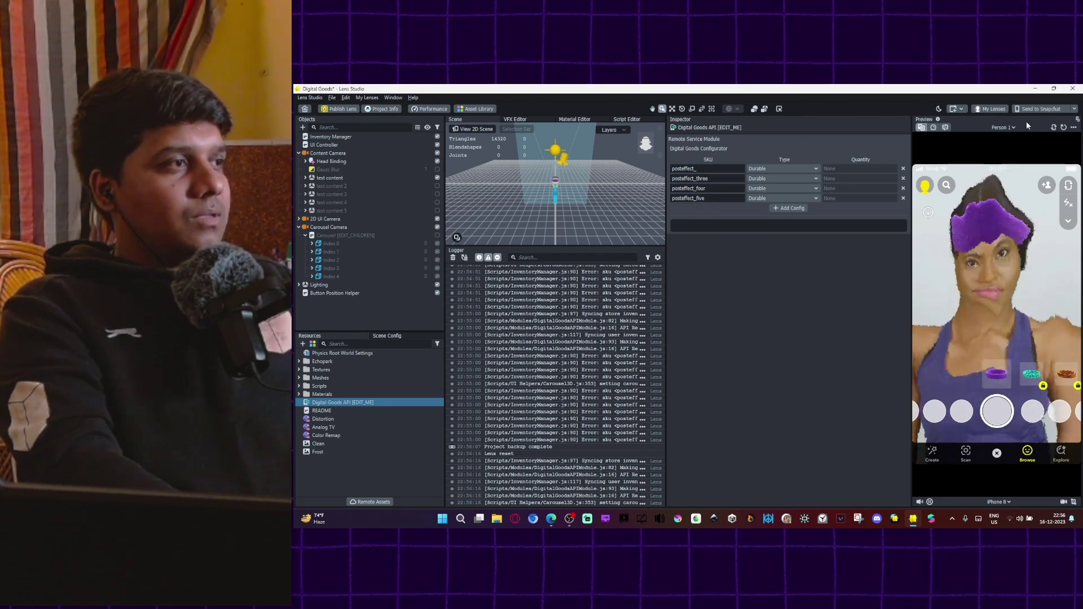
click(1064, 129)
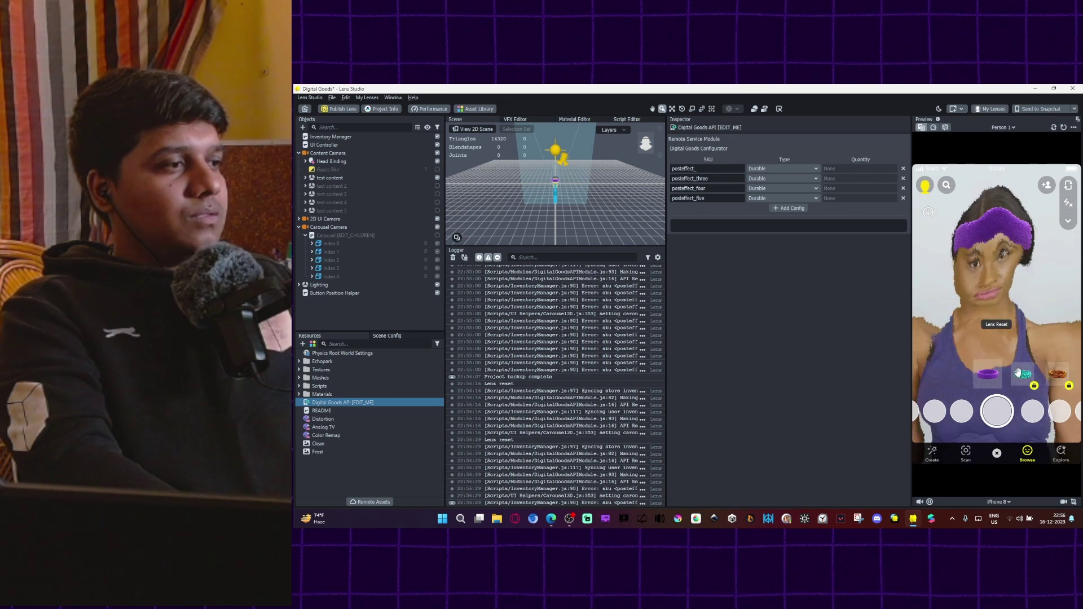
click(993, 373)
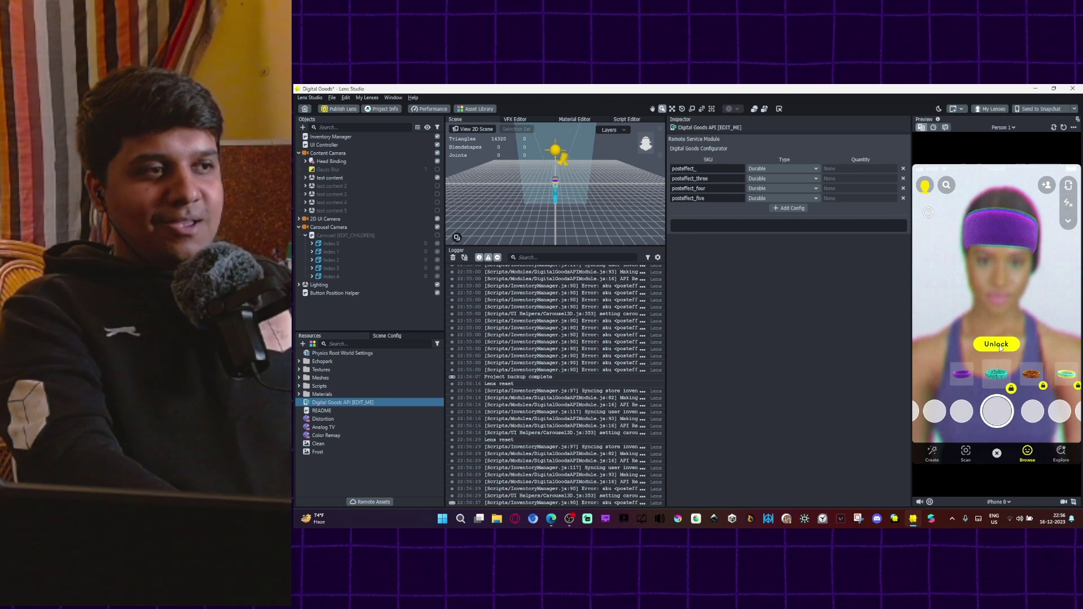
click(998, 345)
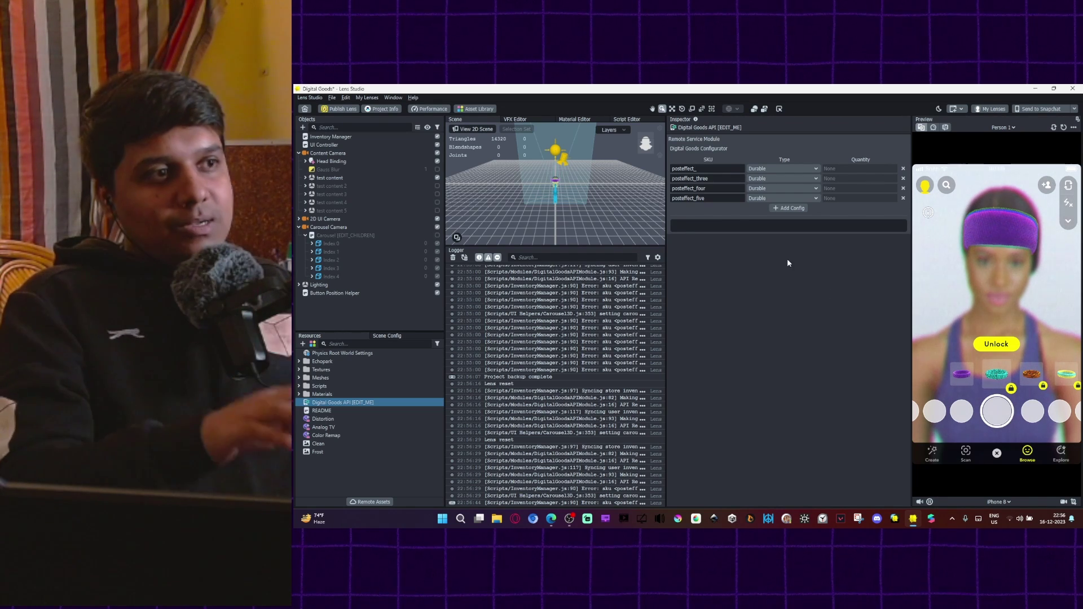
Step: Compare Index 0's item SKU with the configurator, reload the preview and open the locked item's purchase sheet
click(315, 243)
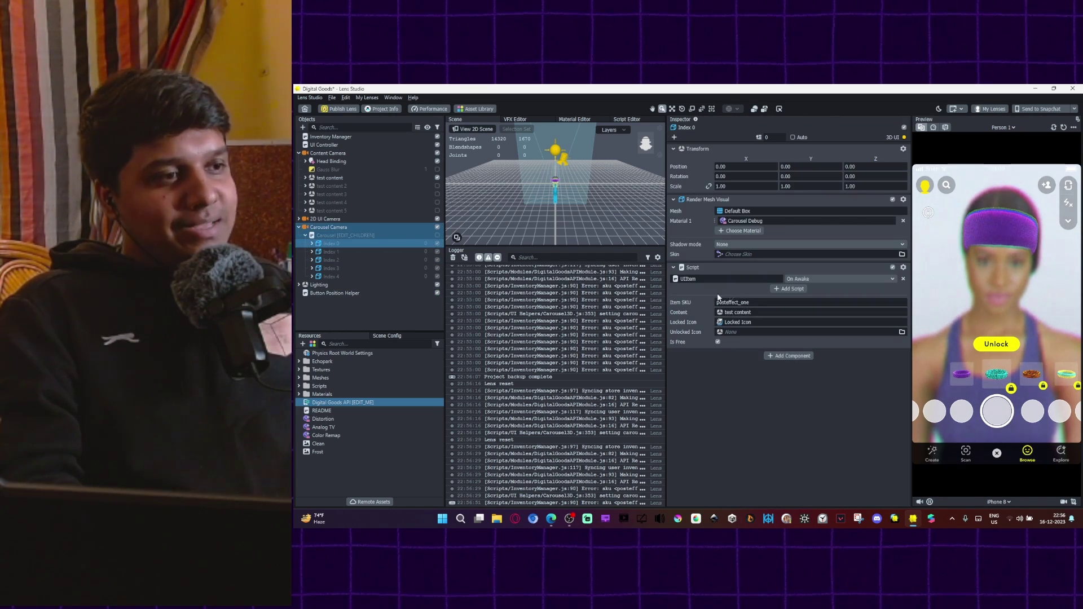
click(344, 403)
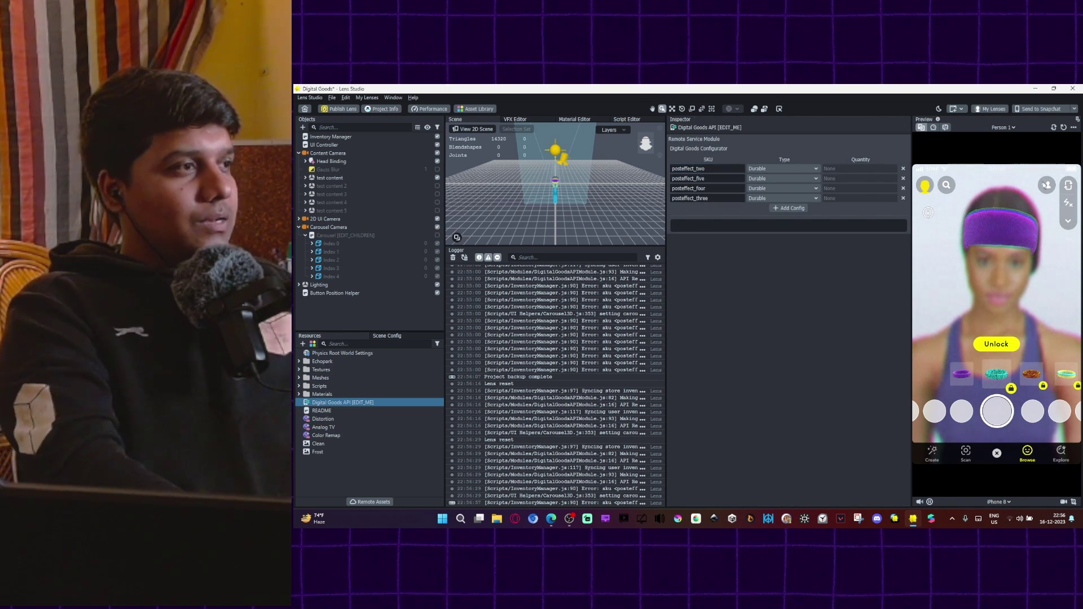
click(1063, 128)
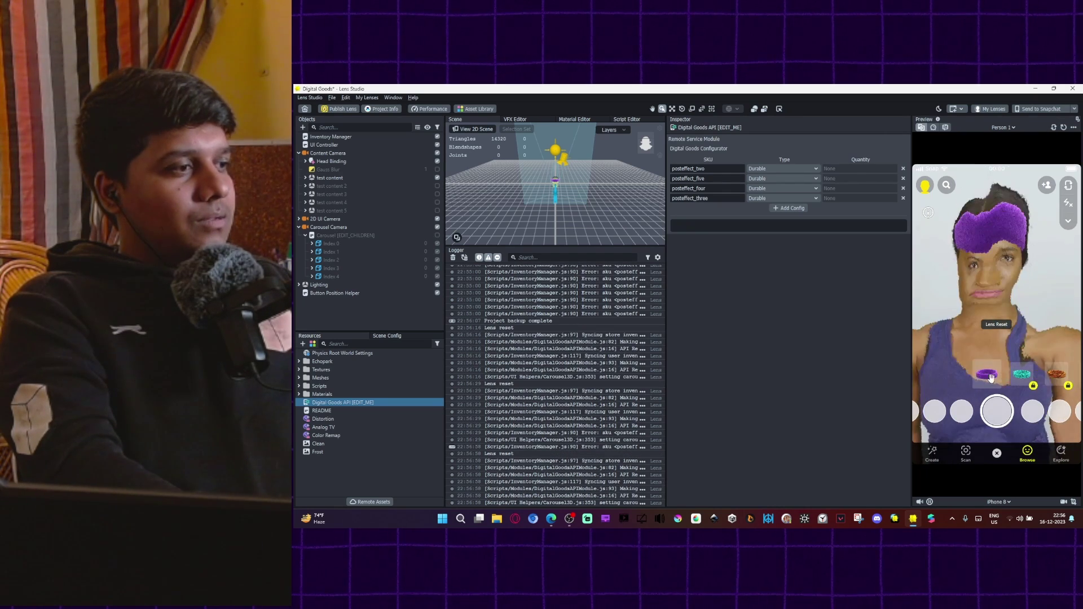
click(997, 346)
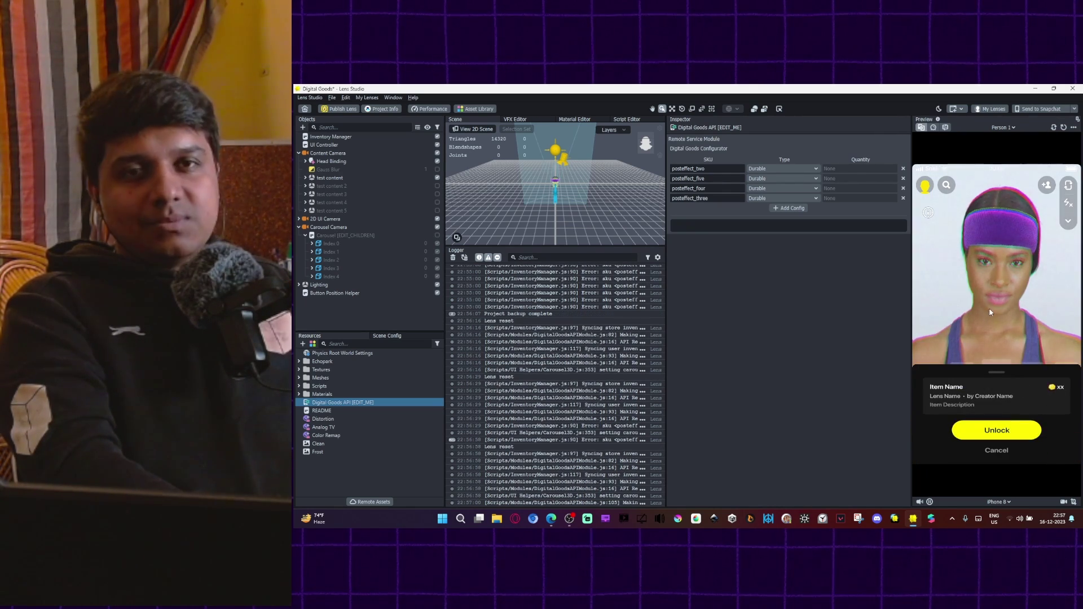
Step: Close the purchase sheet and select the locked teal headband in the preview carousel
click(366, 276)
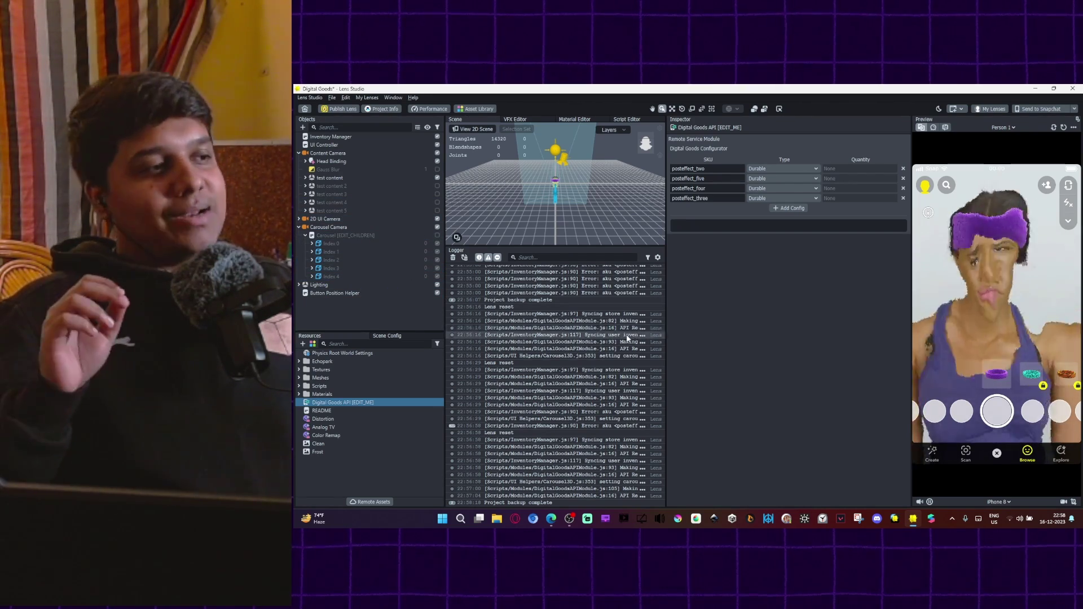
click(1043, 382)
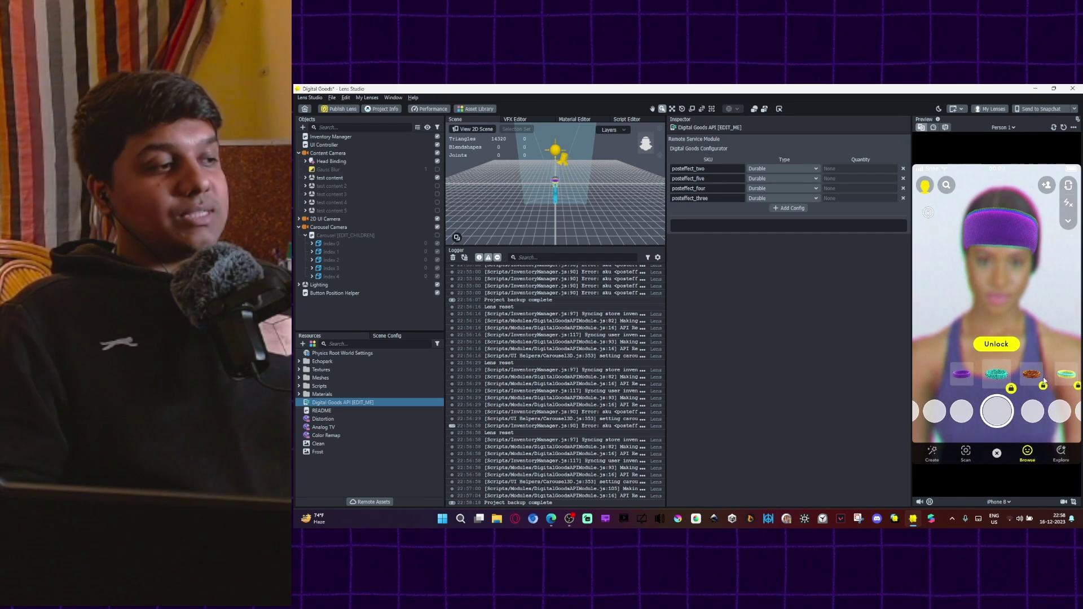
Step: Try on the purple headband, then untick the 3D Thumbnail in Index 0's Thumbnail group
drag(1005, 381, 969, 378)
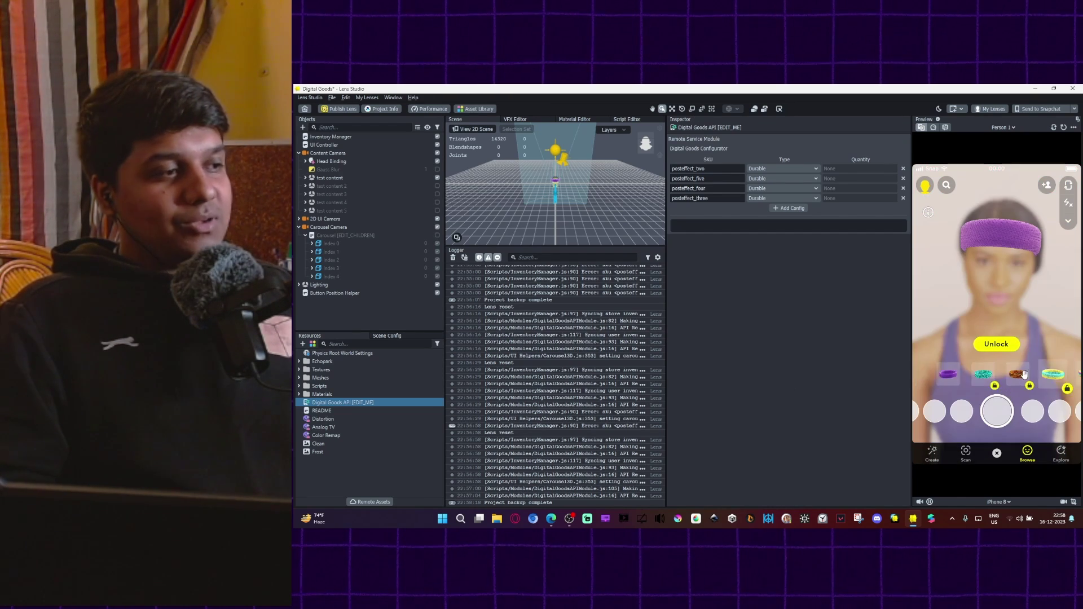
click(958, 374)
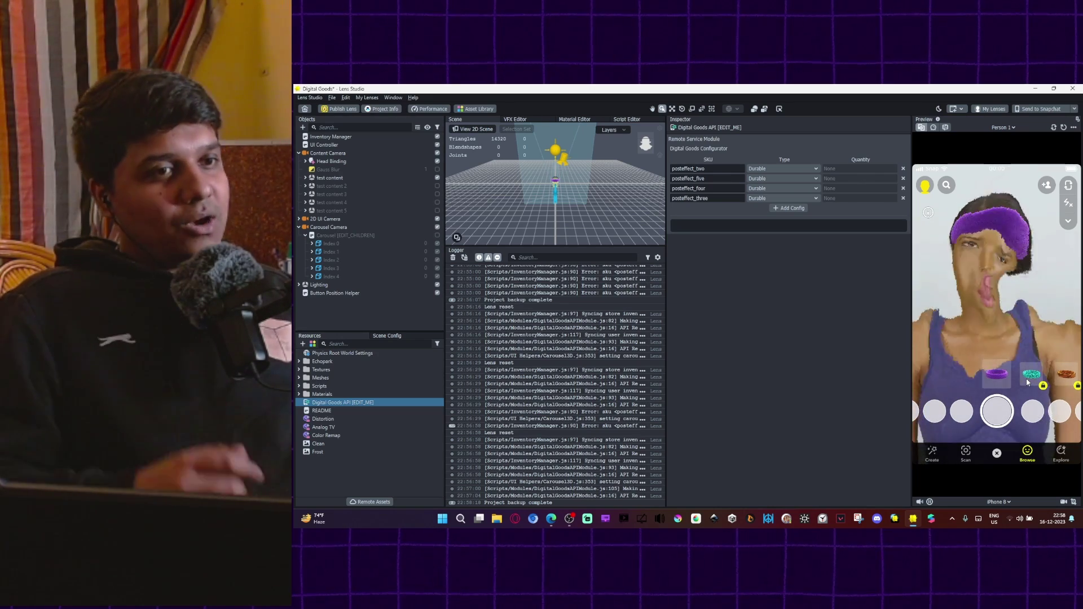
click(312, 245)
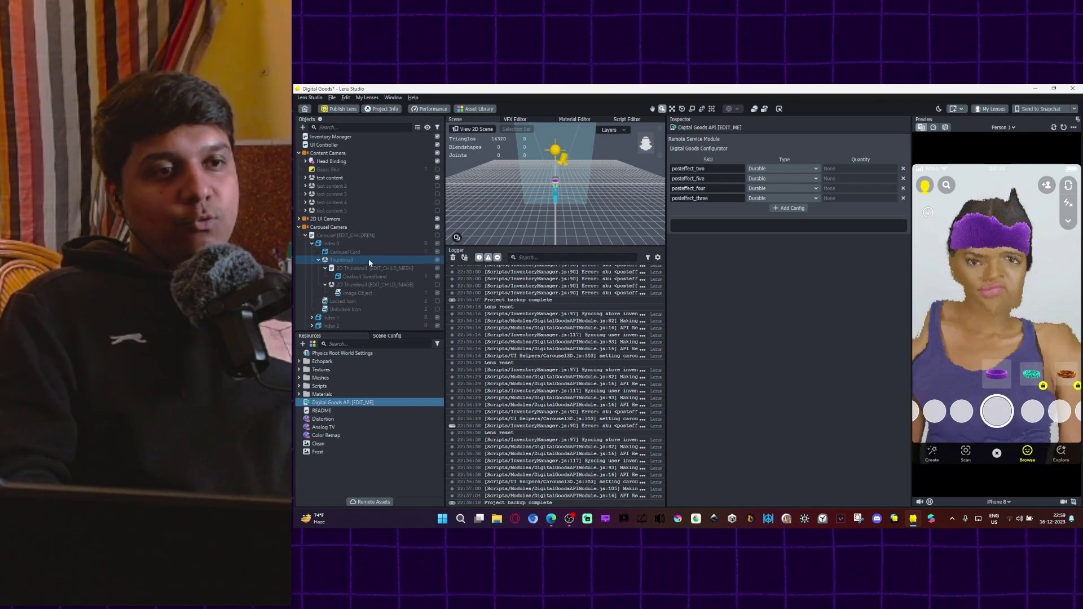
click(357, 260)
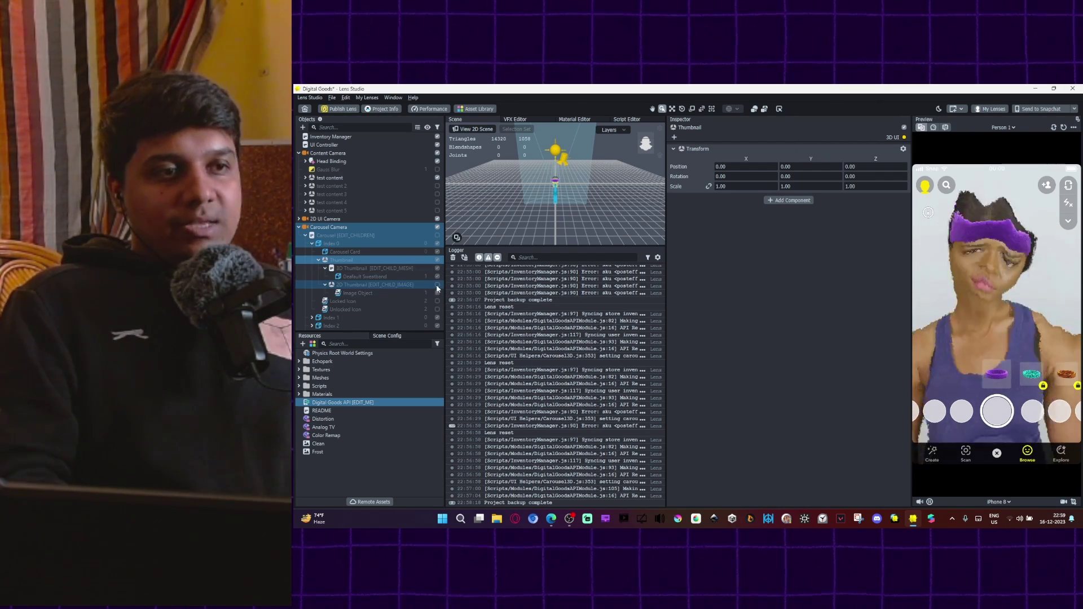
click(437, 269)
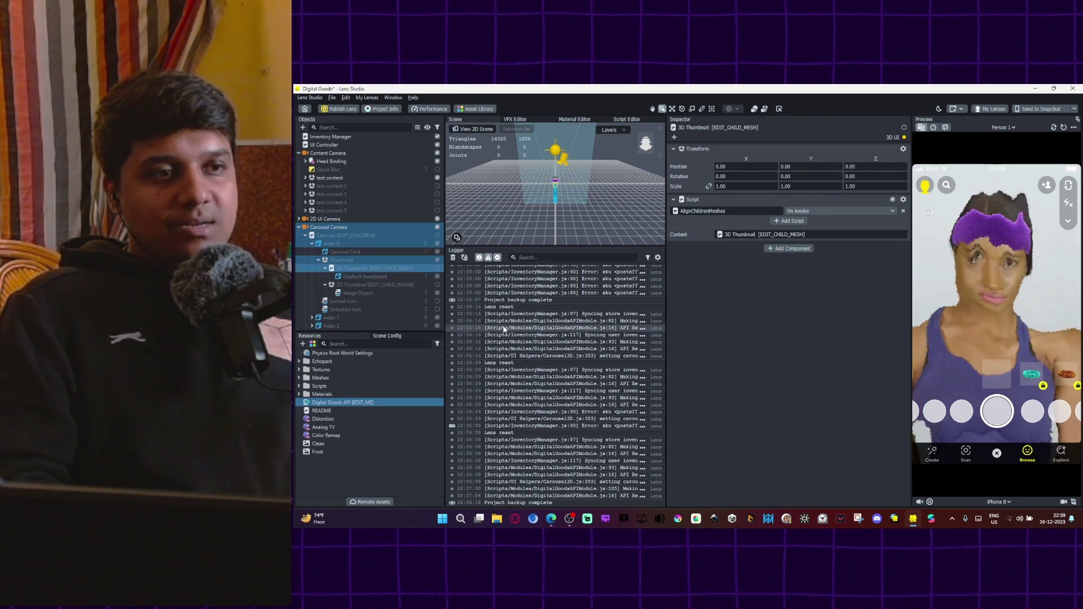
Step: Enable Index 0's 2D Thumbnail with action look 1 as its image texture, re-enabling the 3D thumbnail
click(437, 285)
click(371, 292)
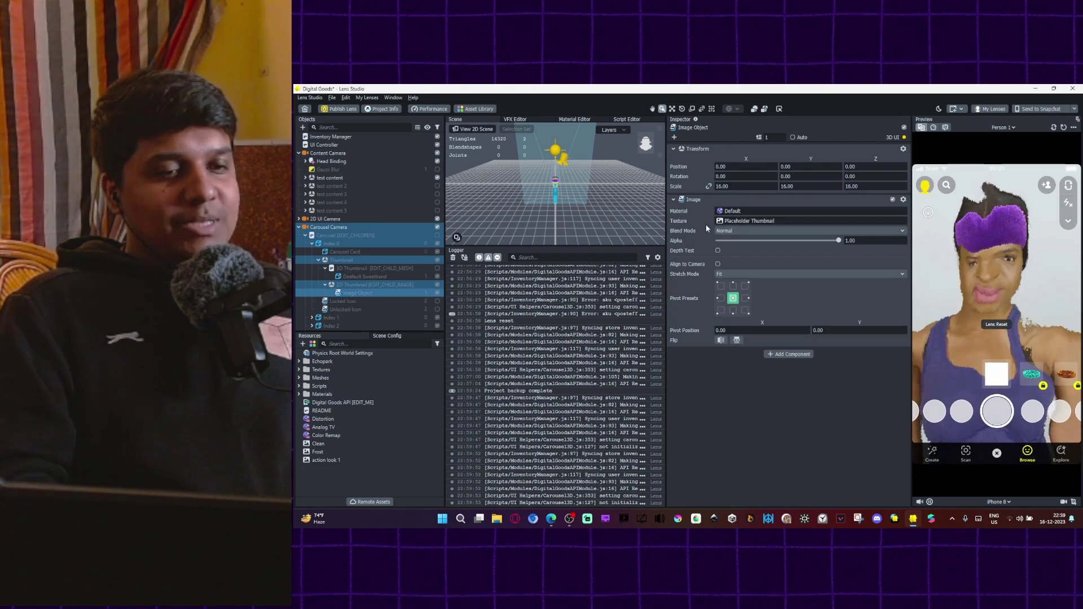
drag(325, 459, 760, 220)
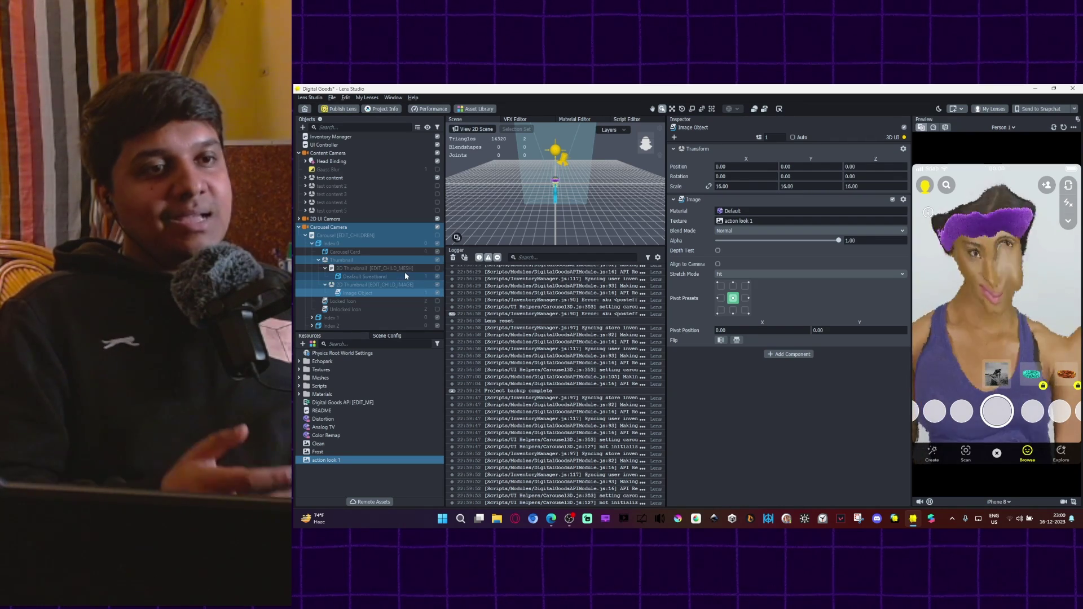
click(439, 269)
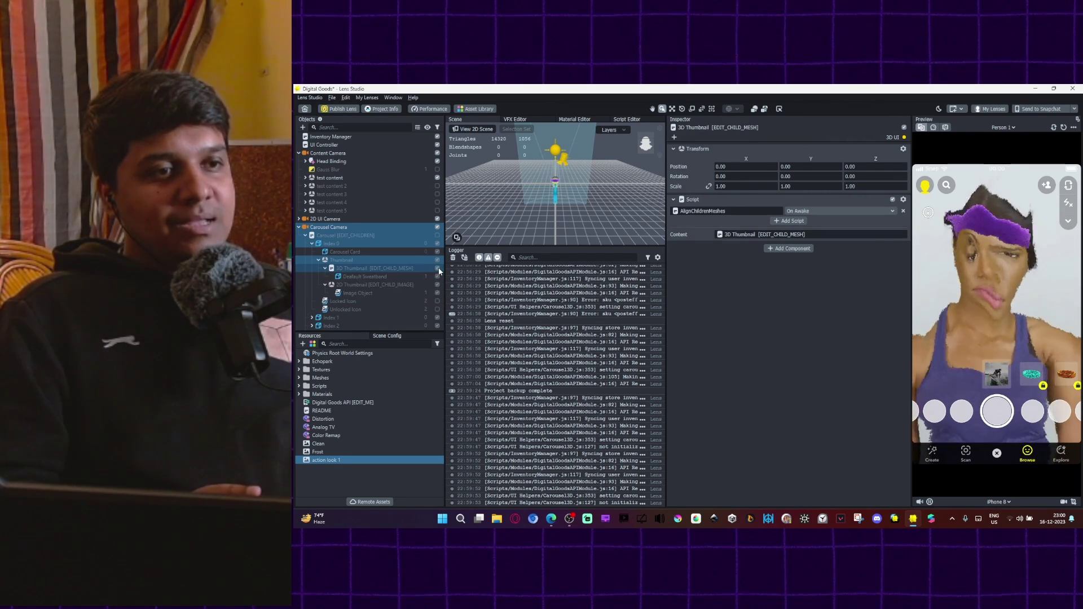
click(411, 295)
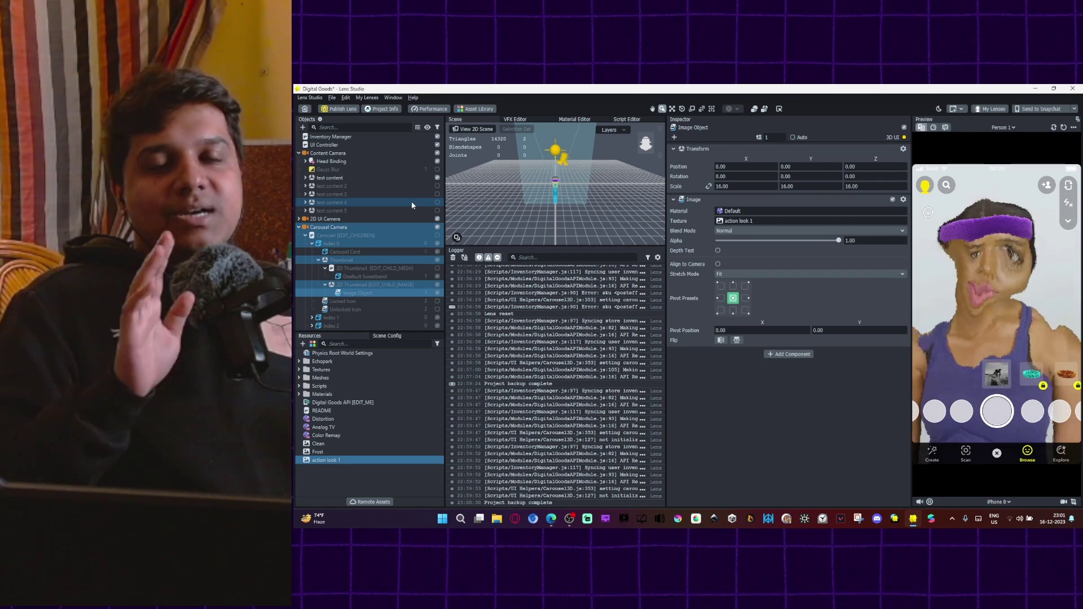
Step: Publish the lens to the profile's lens folder to reach its Lens Details form
click(348, 110)
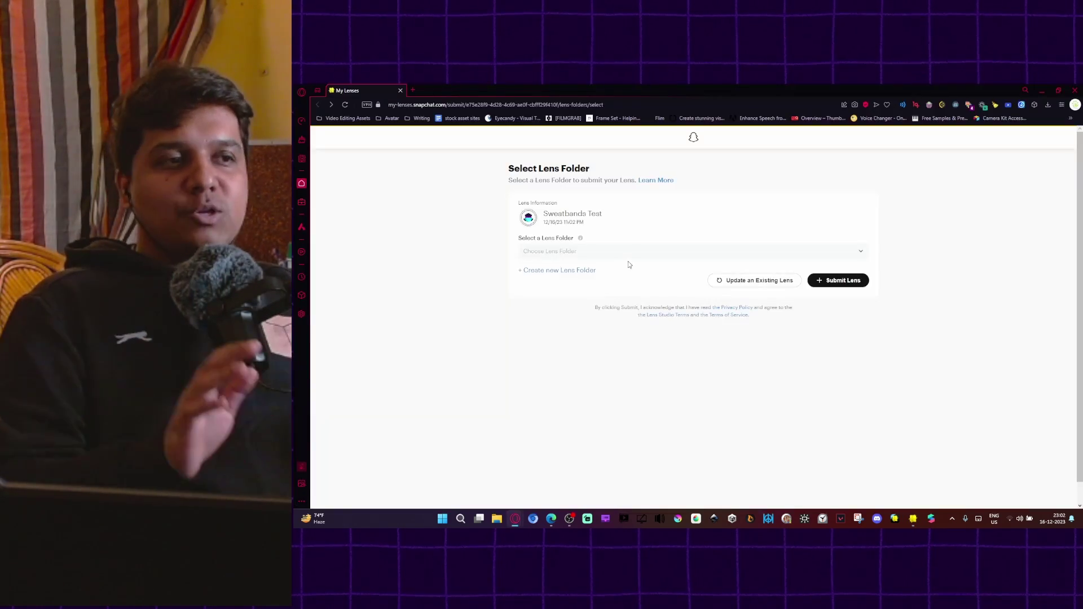
click(628, 256)
click(627, 268)
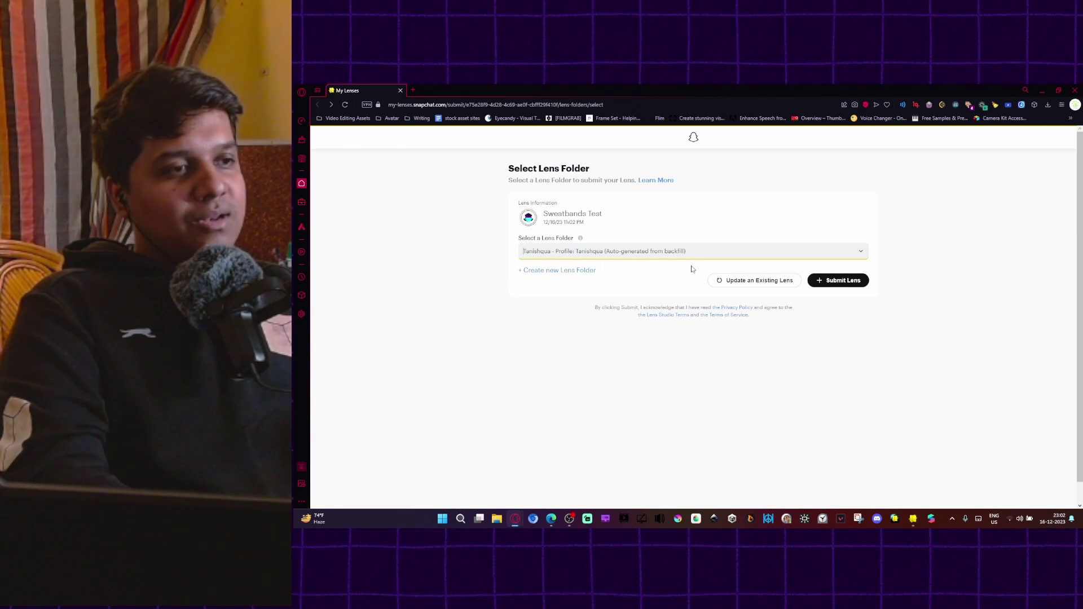
click(832, 281)
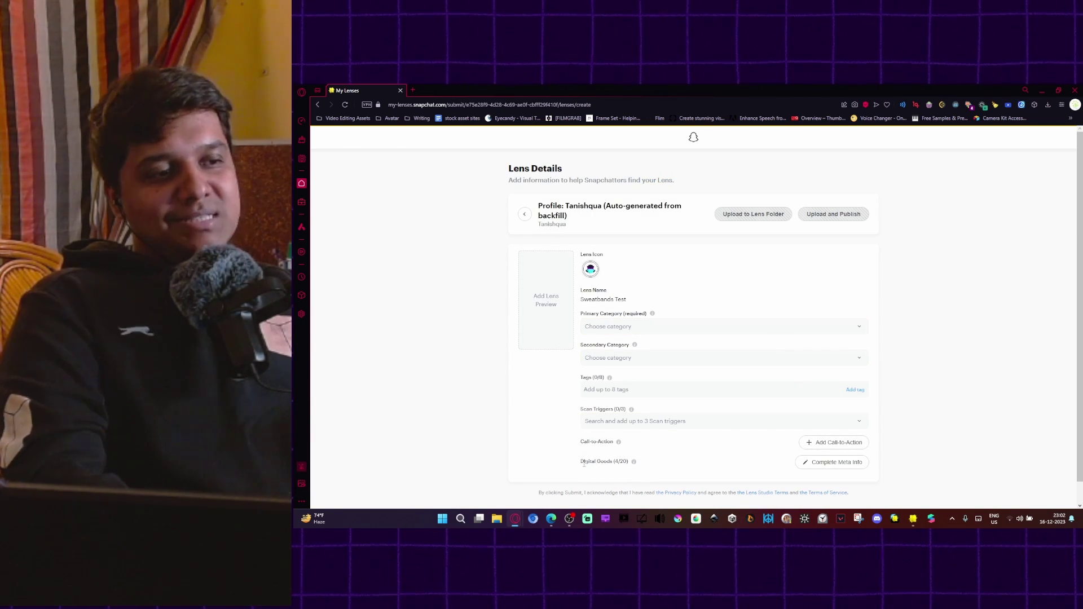
mouse_move(634, 464)
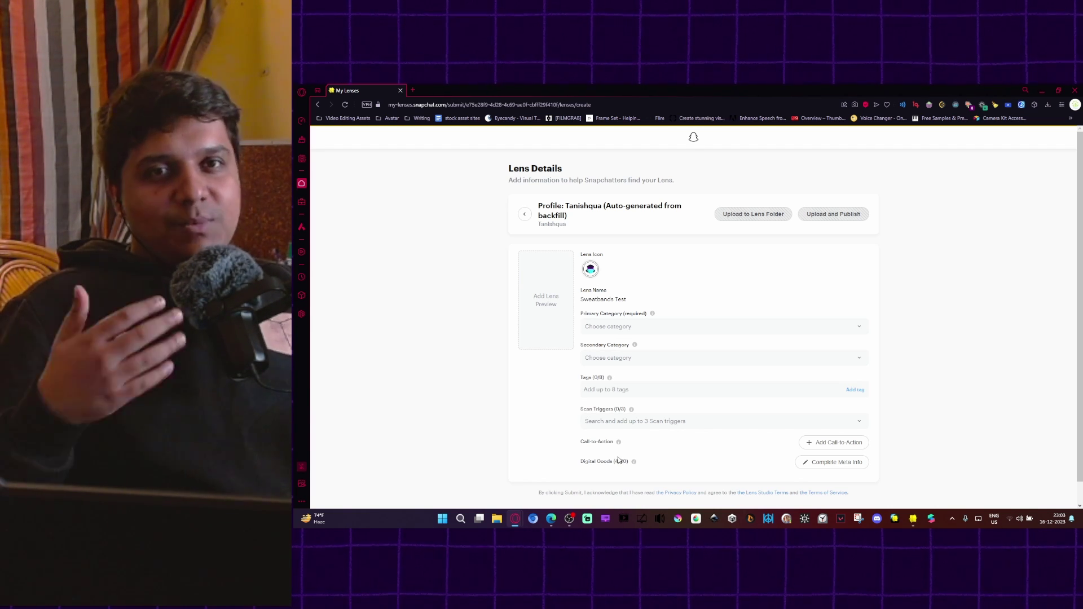
Step: Open the posteffect_five digital good's configuration from Complete Meta Info, then switch to Lens Studio
click(837, 463)
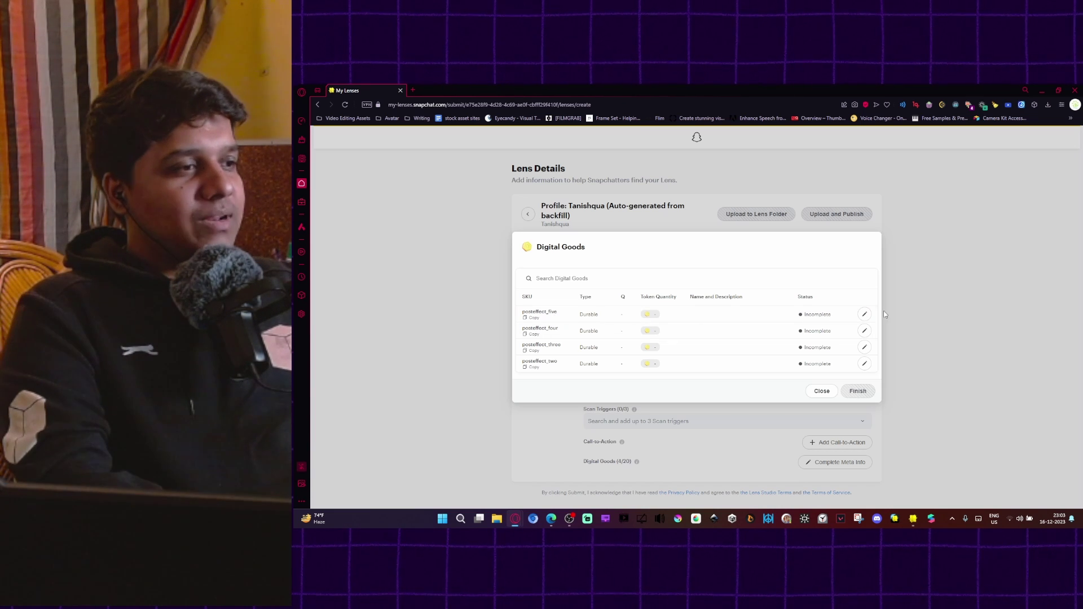
click(865, 314)
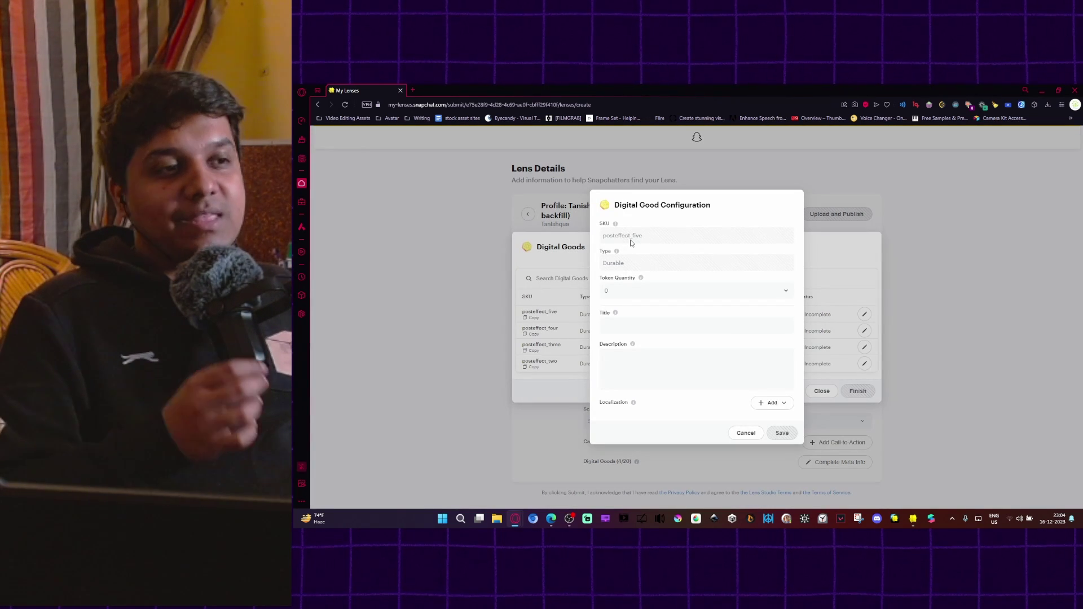
mouse_move(620, 256)
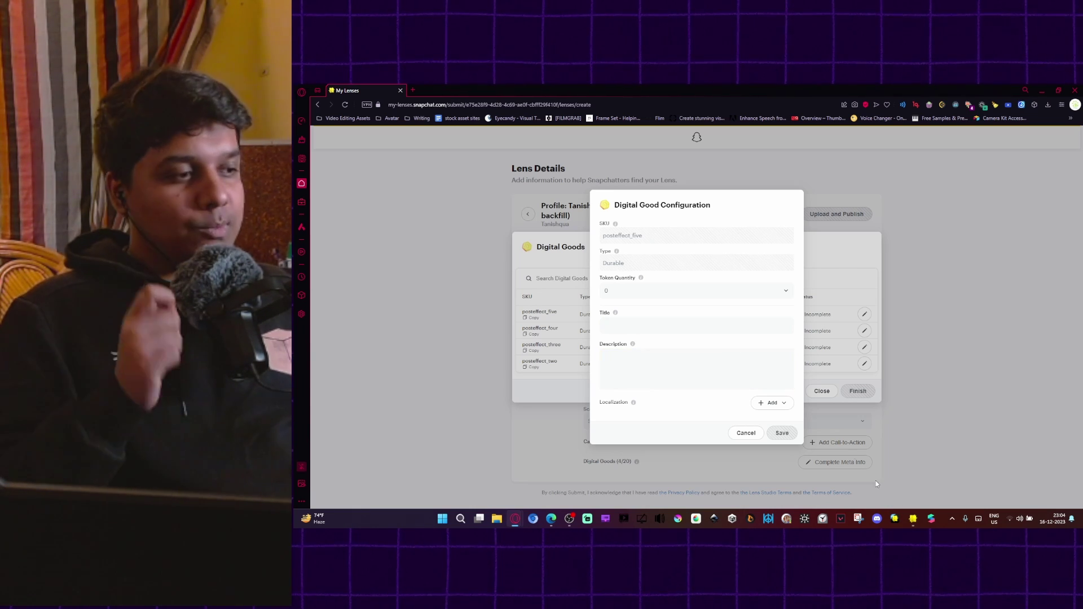
Step: Confirm posteffect_five stays Durable in the Digital Goods API [EDIT_ME] configurator, then minimize Lens Studio
mouse_move(913, 519)
click(914, 468)
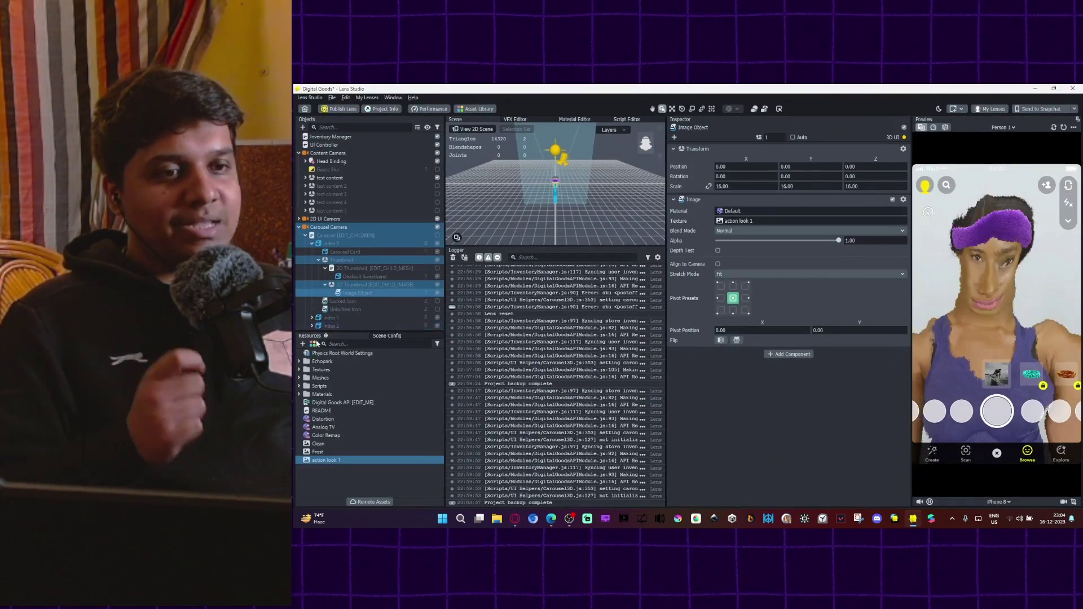
click(352, 404)
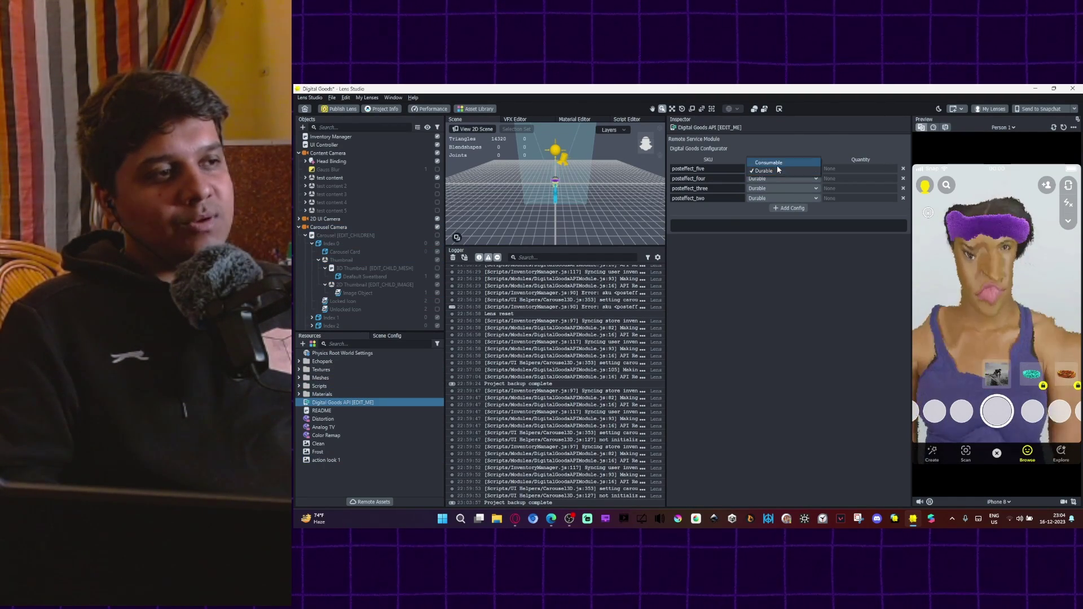
click(776, 170)
click(829, 143)
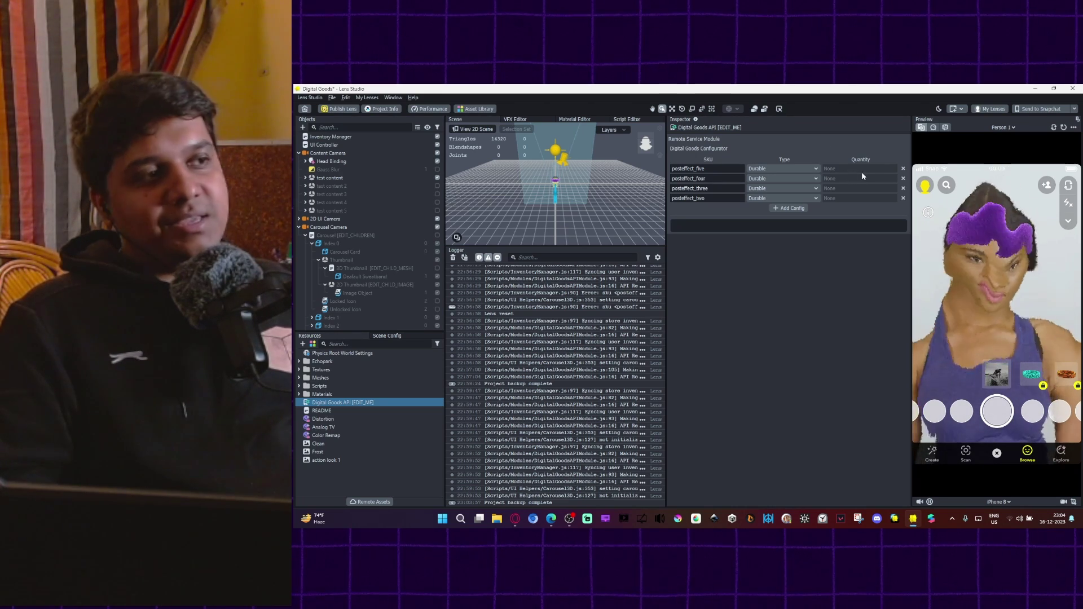
click(1037, 90)
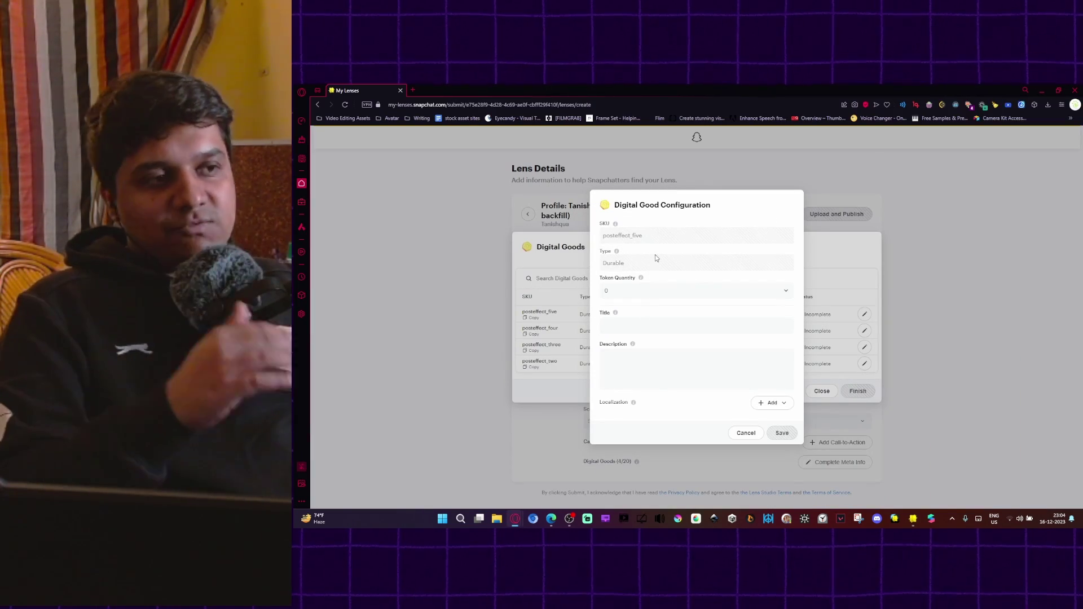
Step: Price posteffect_five at 5 tokens, title it 'post effect distortion' with a description, save, and close
click(630, 290)
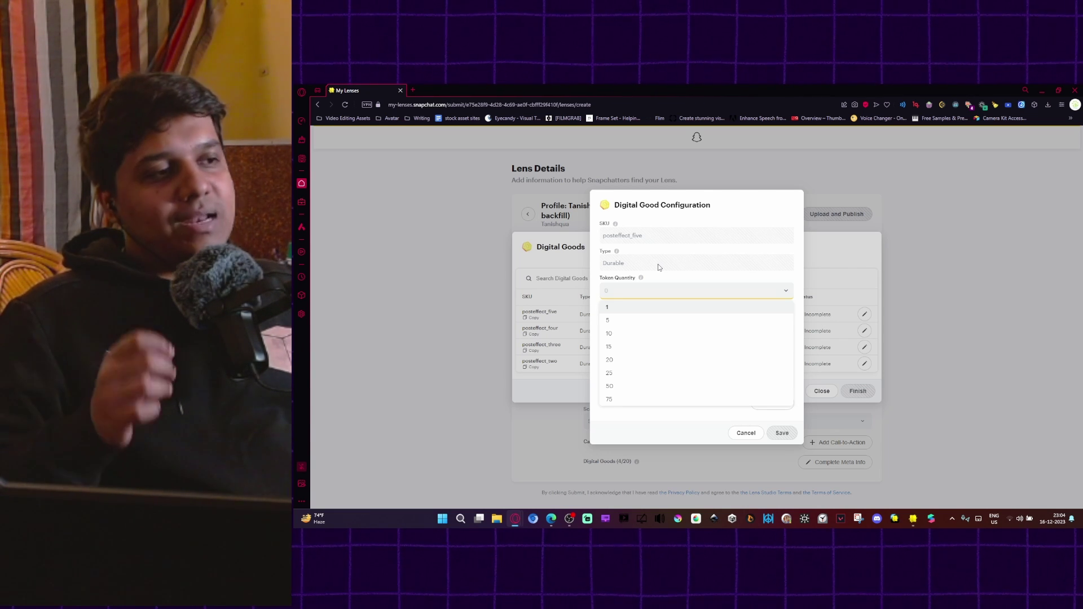
click(626, 320)
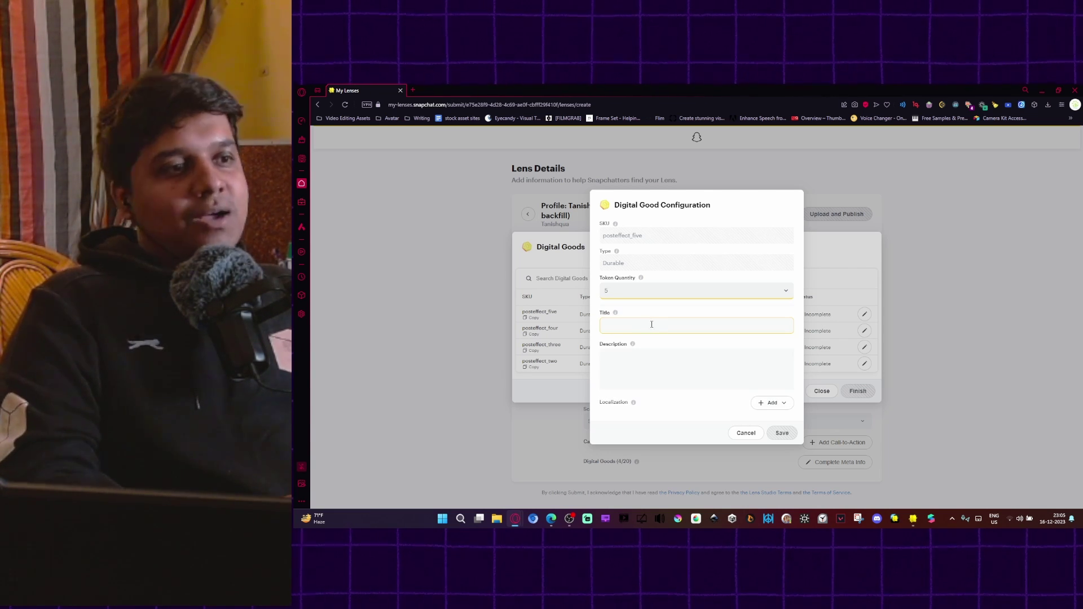
click(652, 324)
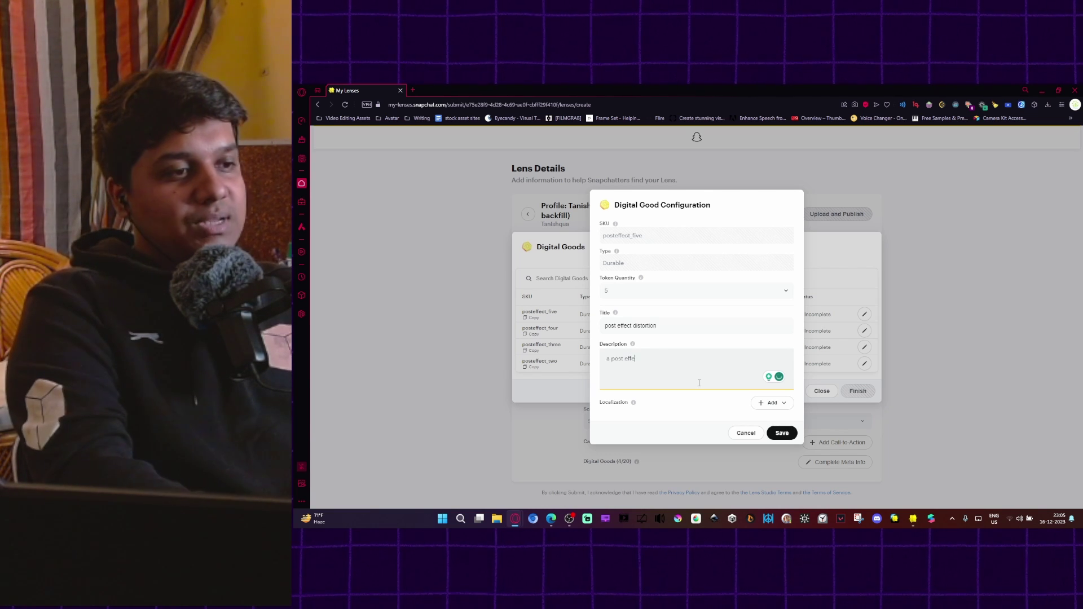
click(780, 433)
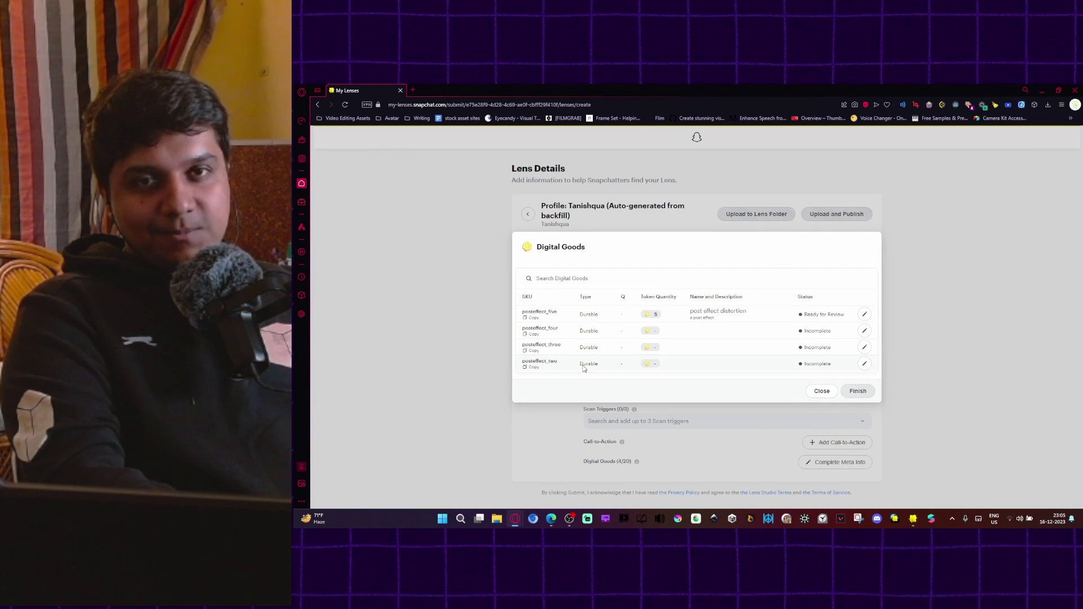
click(822, 392)
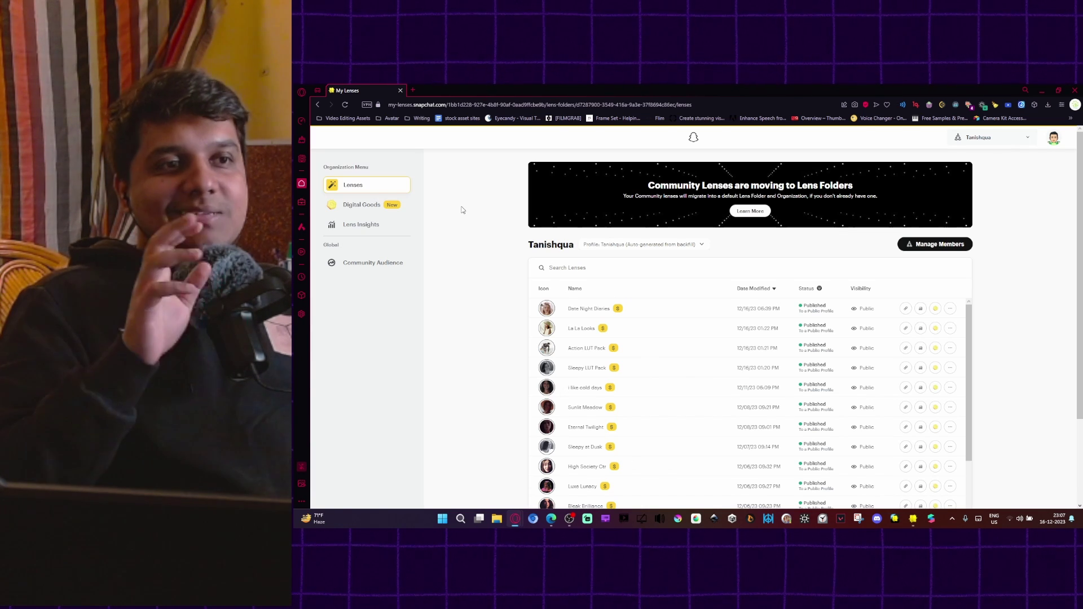
Step: Open the Digital Goods overview page and scroll through its table of types, token prices and statuses
click(372, 208)
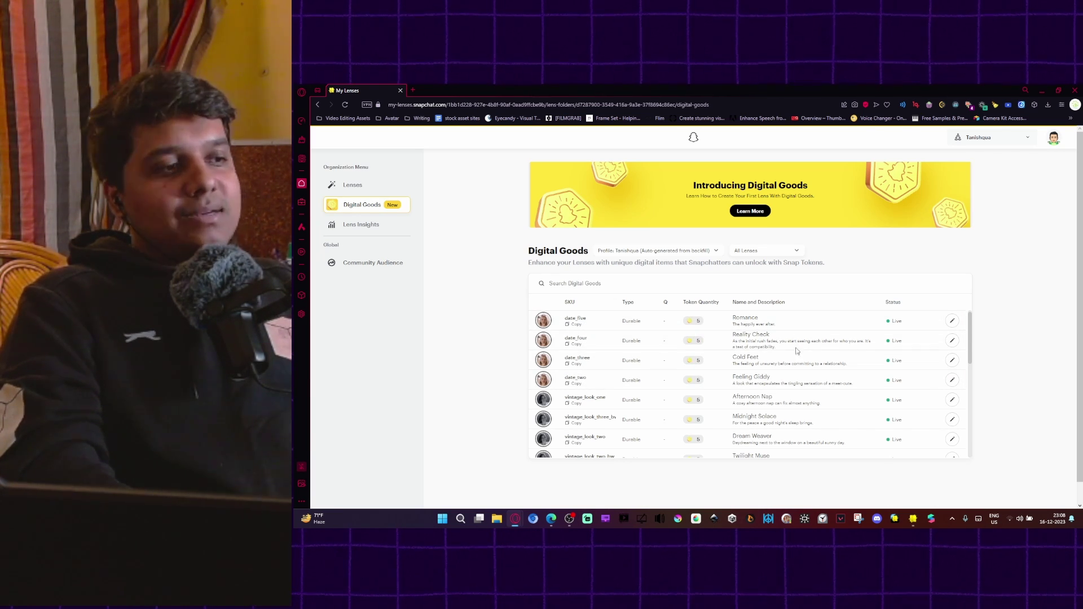
scroll(787, 344, down, 4)
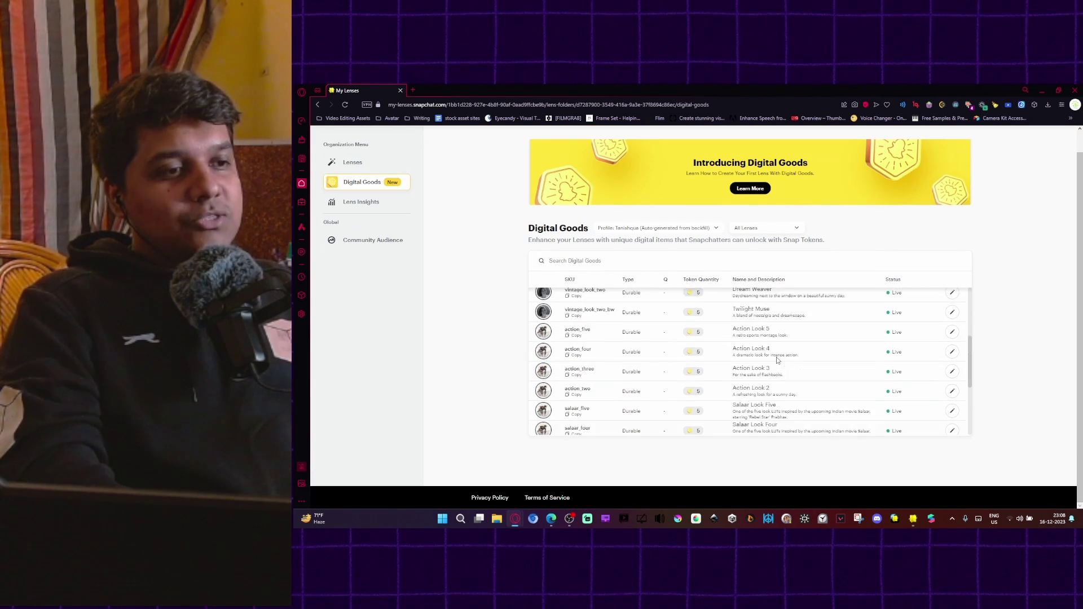
scroll(777, 360, up, 5)
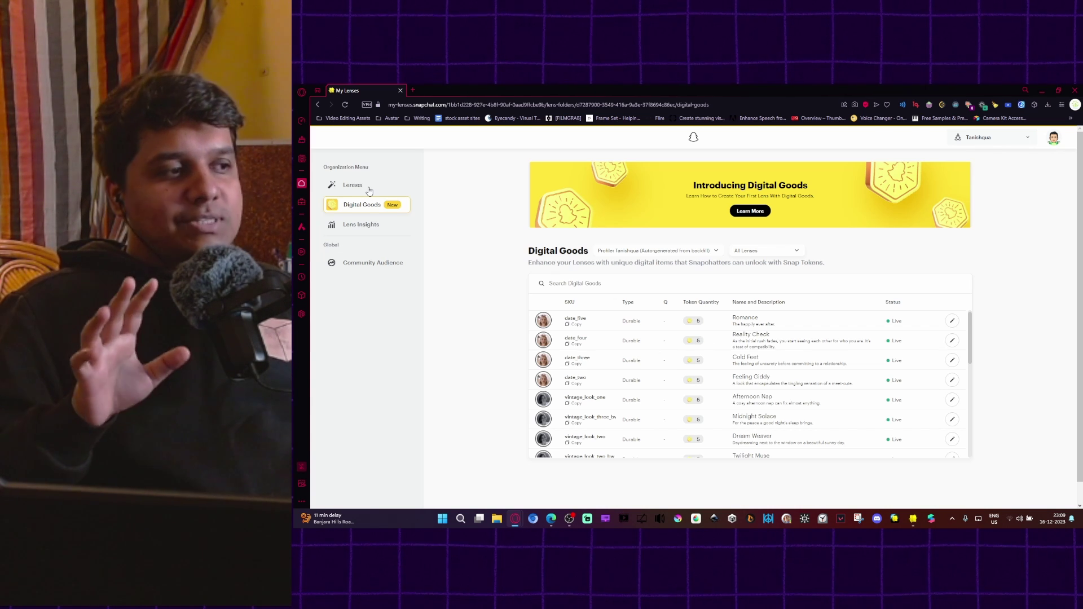
Step: Open Lens Insights and view the Engagement, Event Insights, Funnel Analysis and Monetization tabs in turn
click(369, 225)
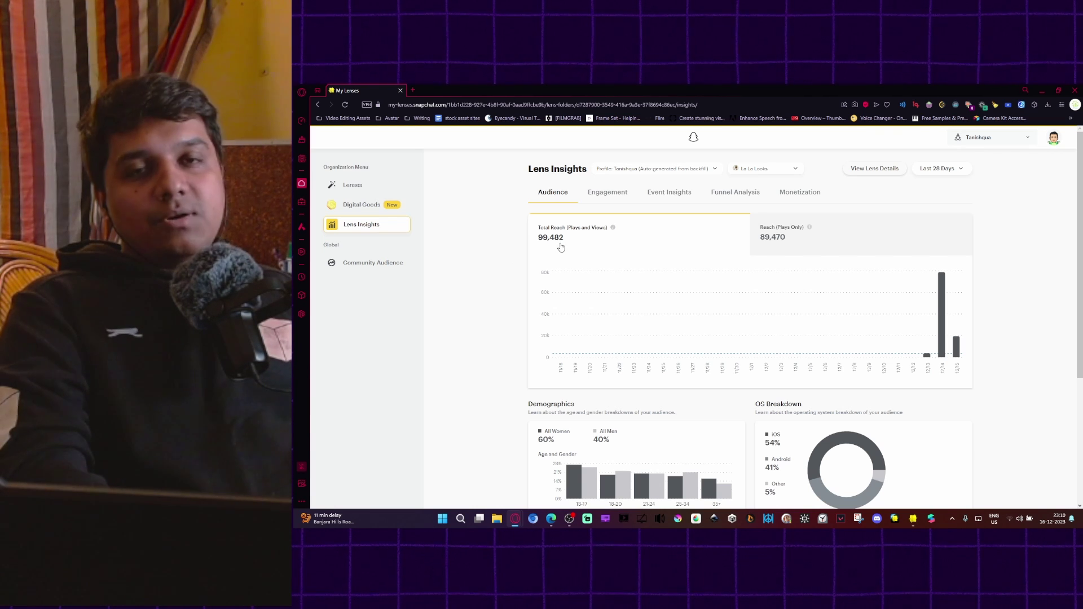
scroll(561, 247, down, 3)
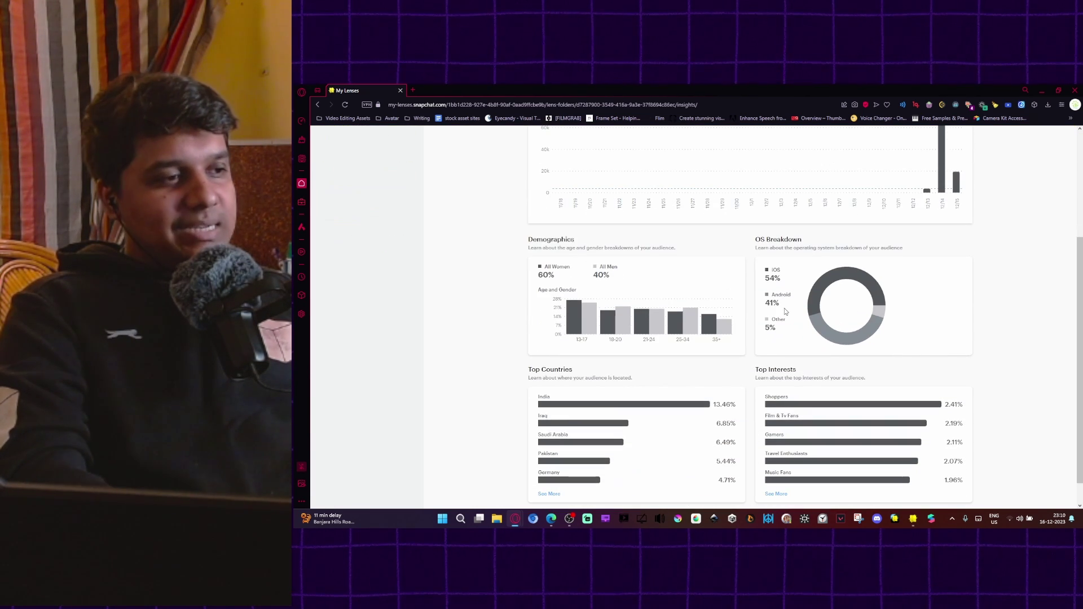
scroll(785, 313, up, 3)
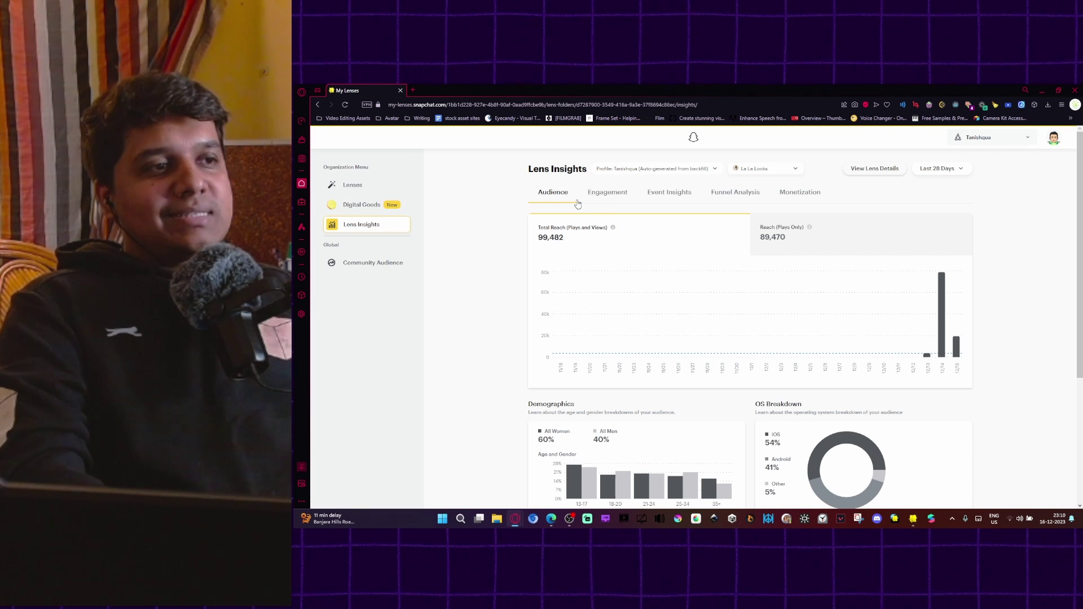
click(599, 197)
click(681, 198)
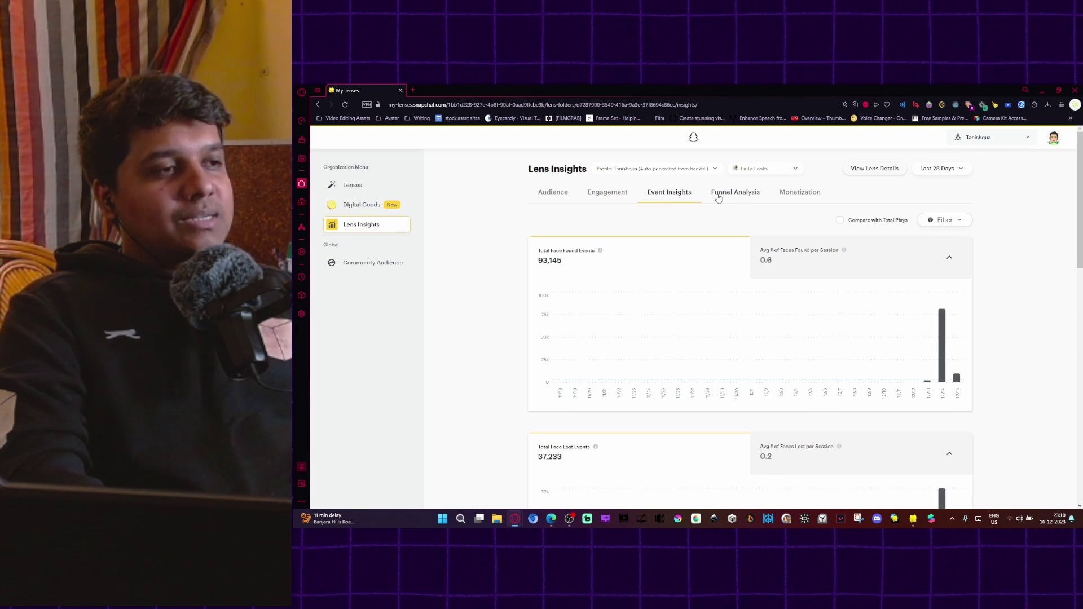
click(742, 198)
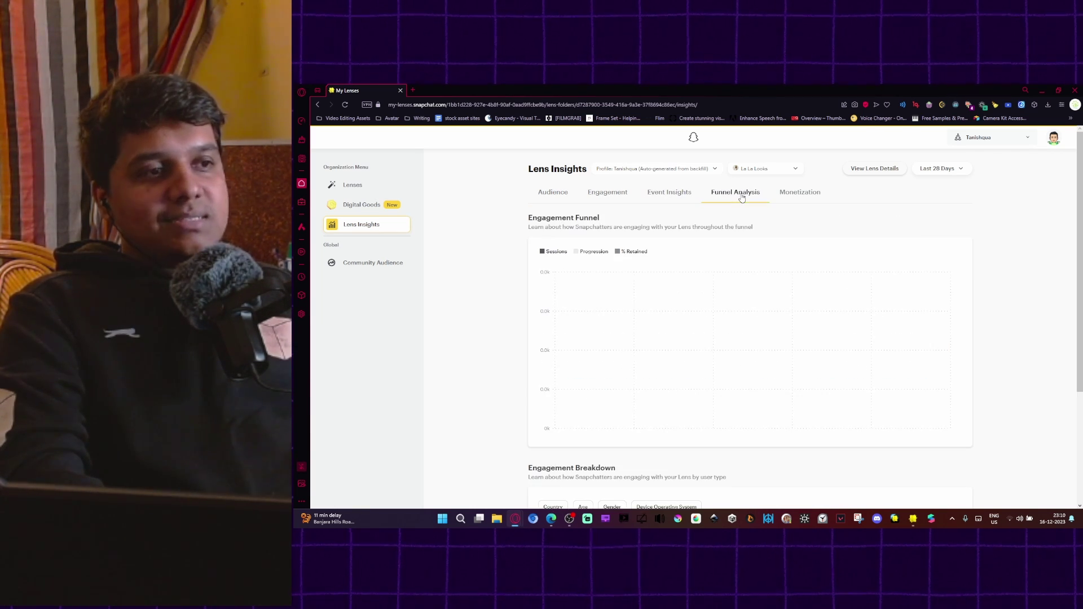
click(791, 197)
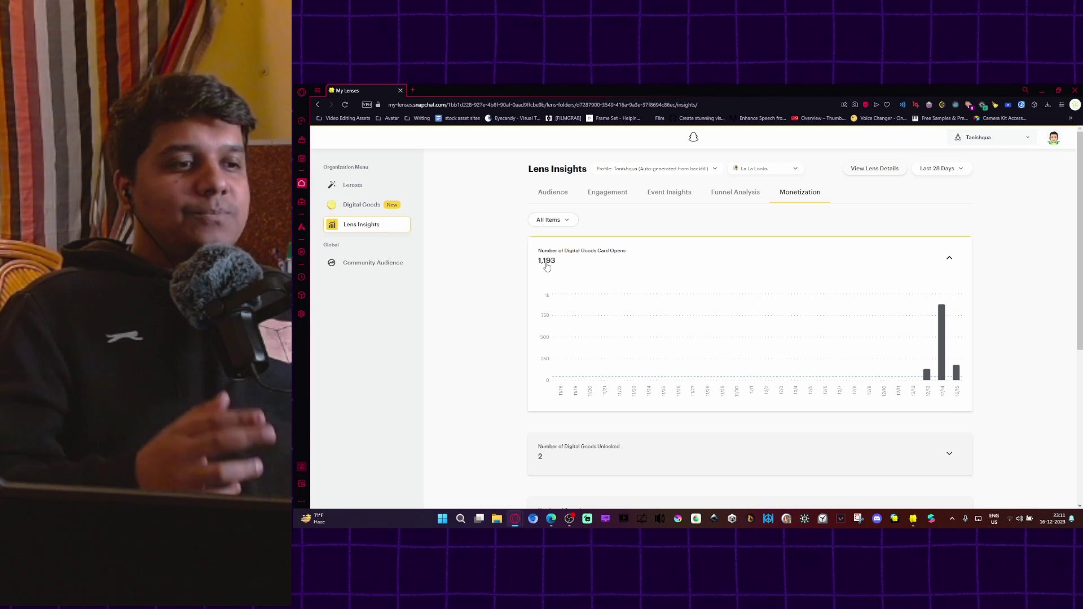
Step: Scroll through the Monetization figures (2 goods unlocked, 10 tokens used), ending on the Audience insights
scroll(546, 267, down, 3)
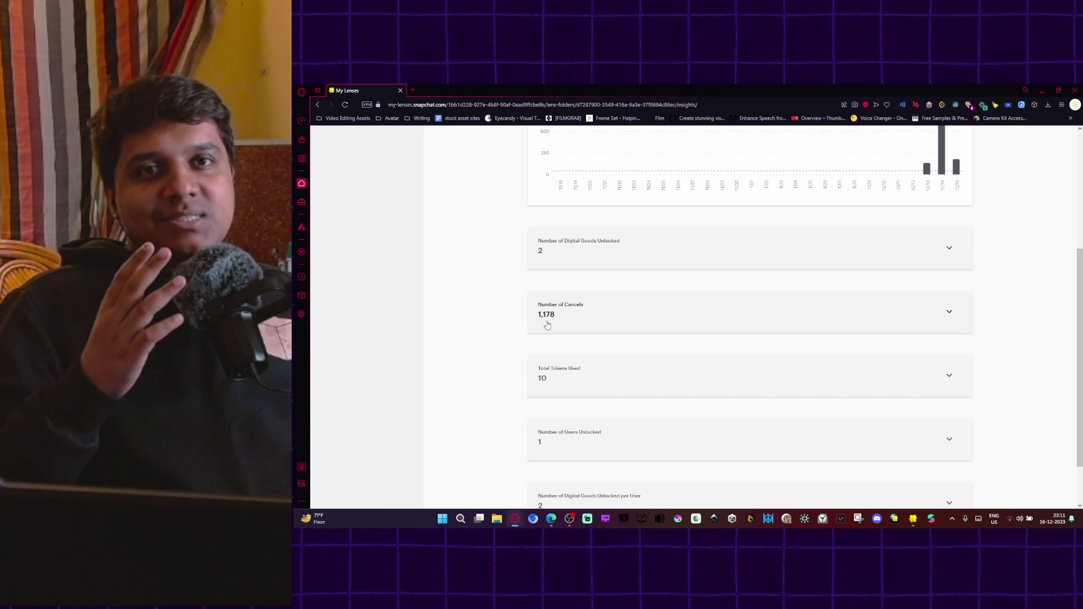
scroll(547, 325, down, 2)
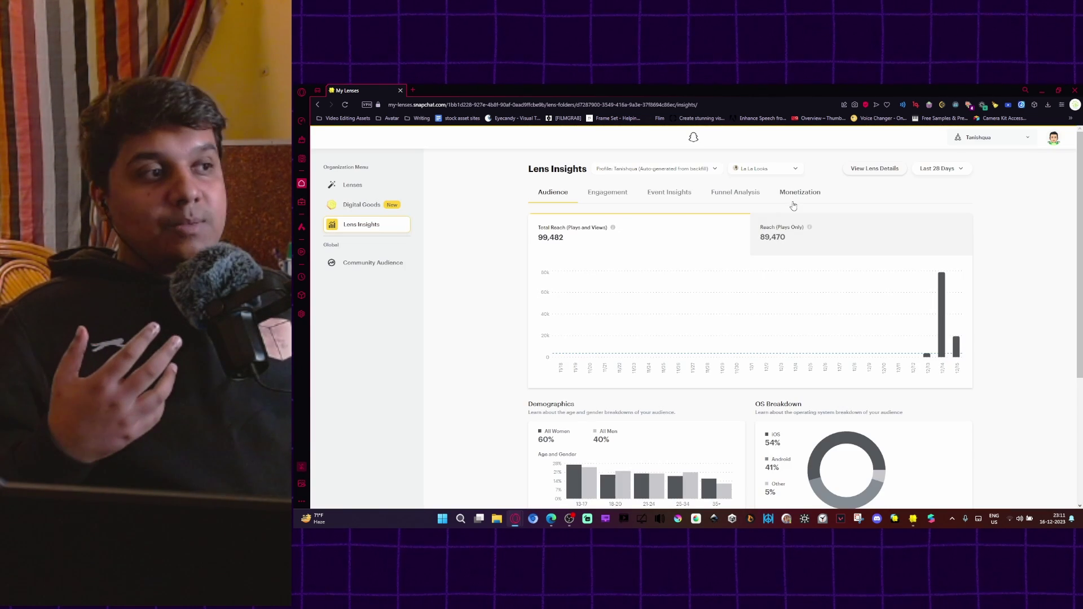
click(789, 199)
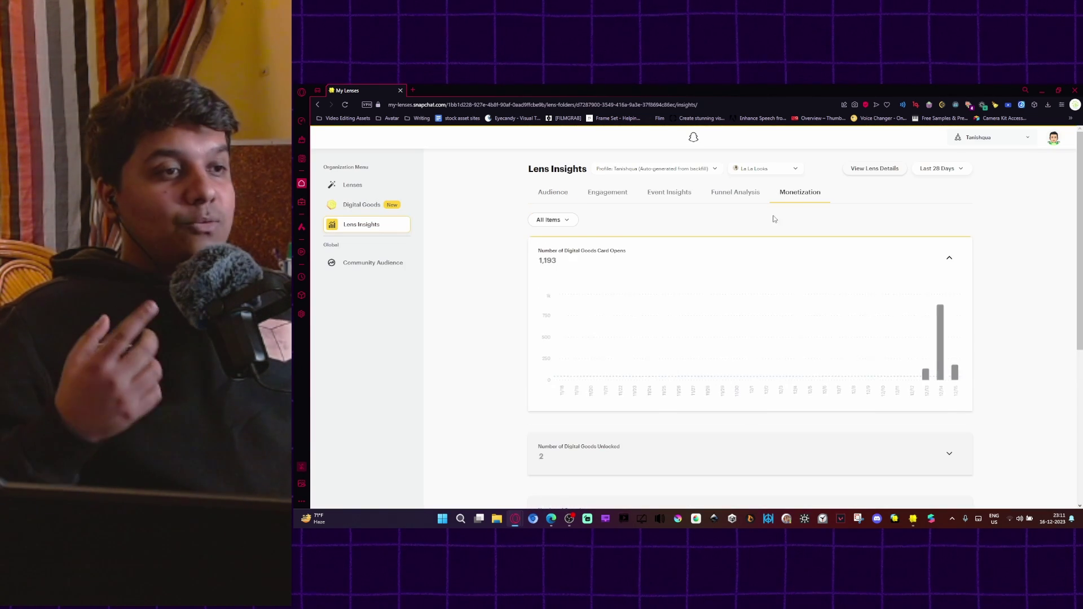
scroll(705, 271, down, 1)
scroll(666, 292, down, 2)
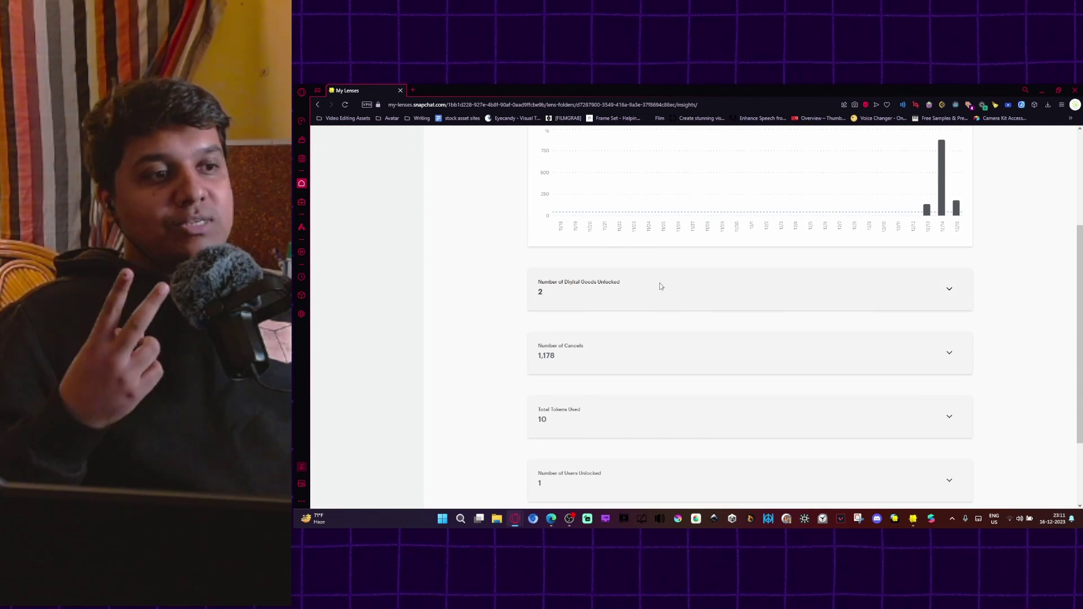
scroll(622, 314, down, 2)
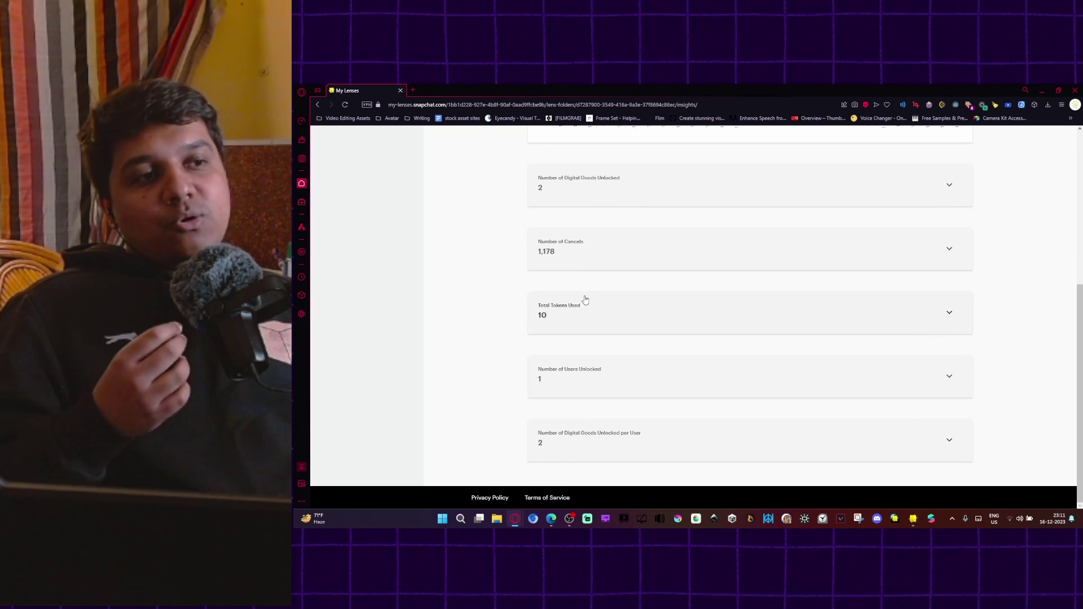
scroll(597, 298, up, 5)
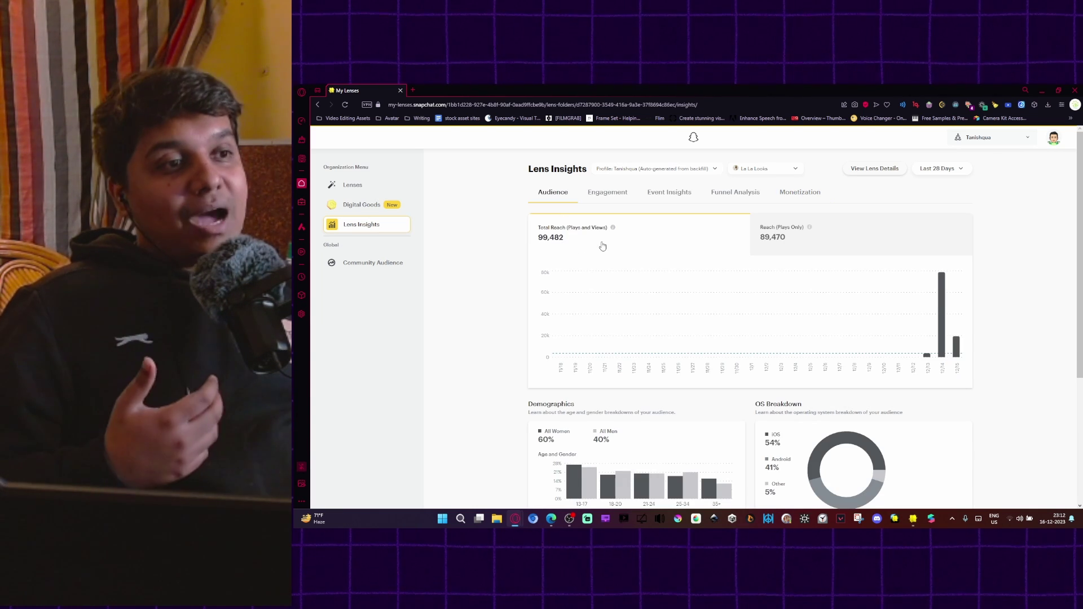
scroll(603, 246, down, 3)
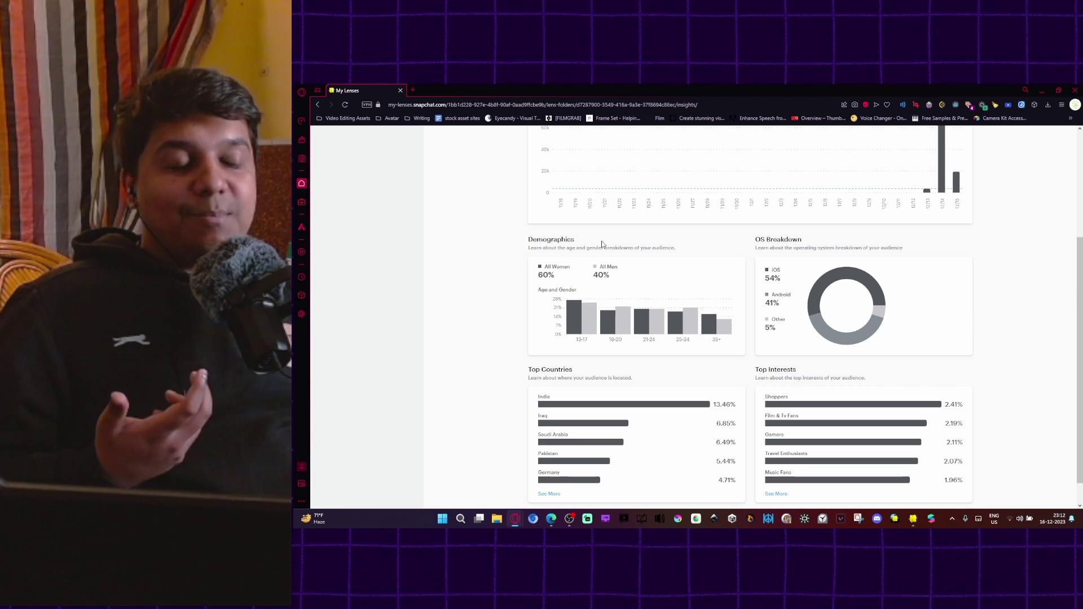
scroll(602, 246, up, 3)
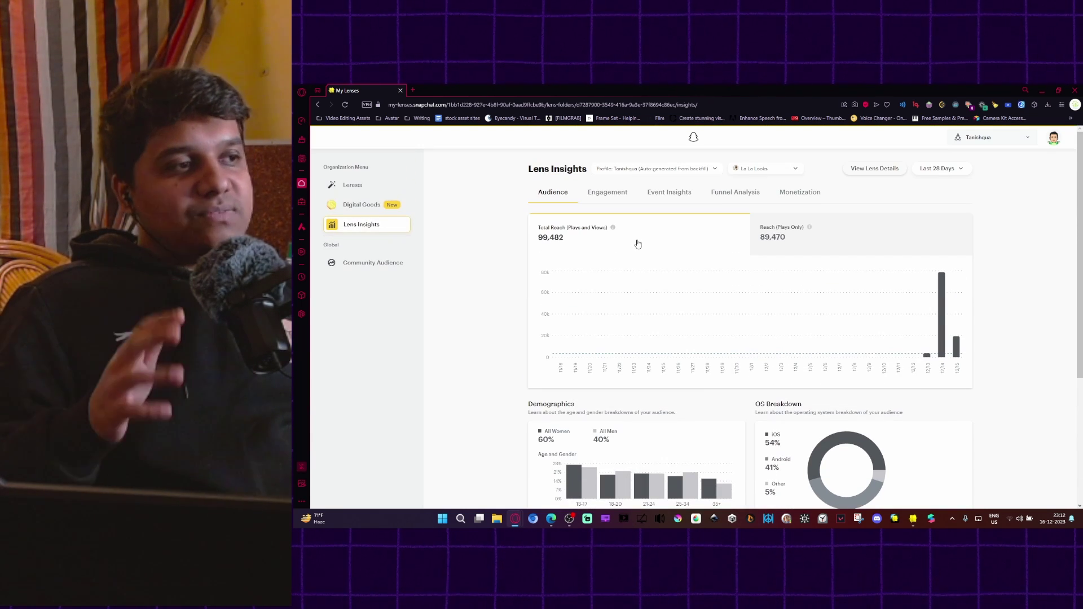